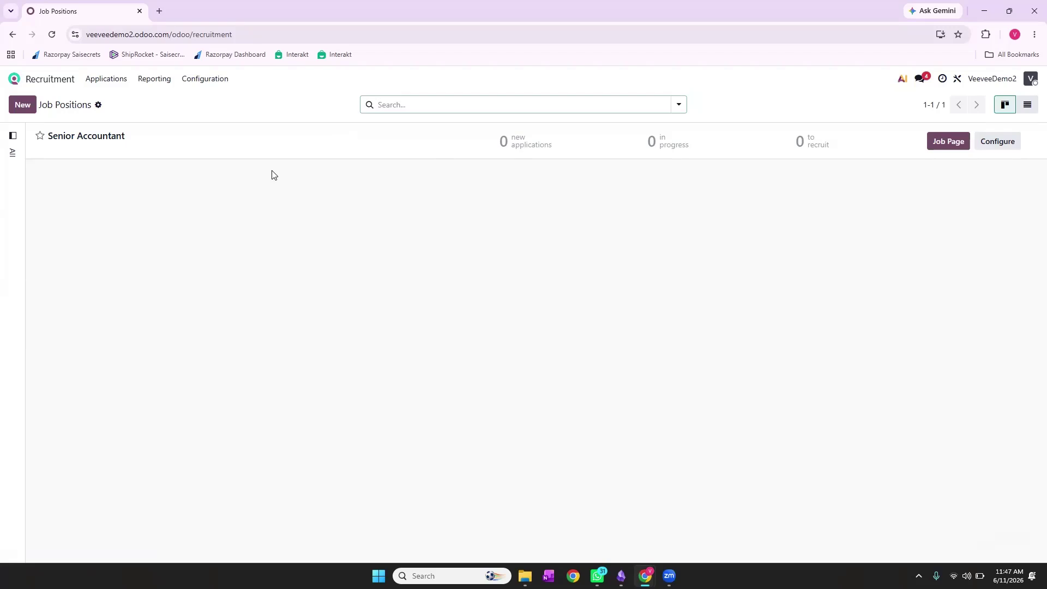
# Start a new job position record from the Job Positions view
pyautogui.click(25, 111)
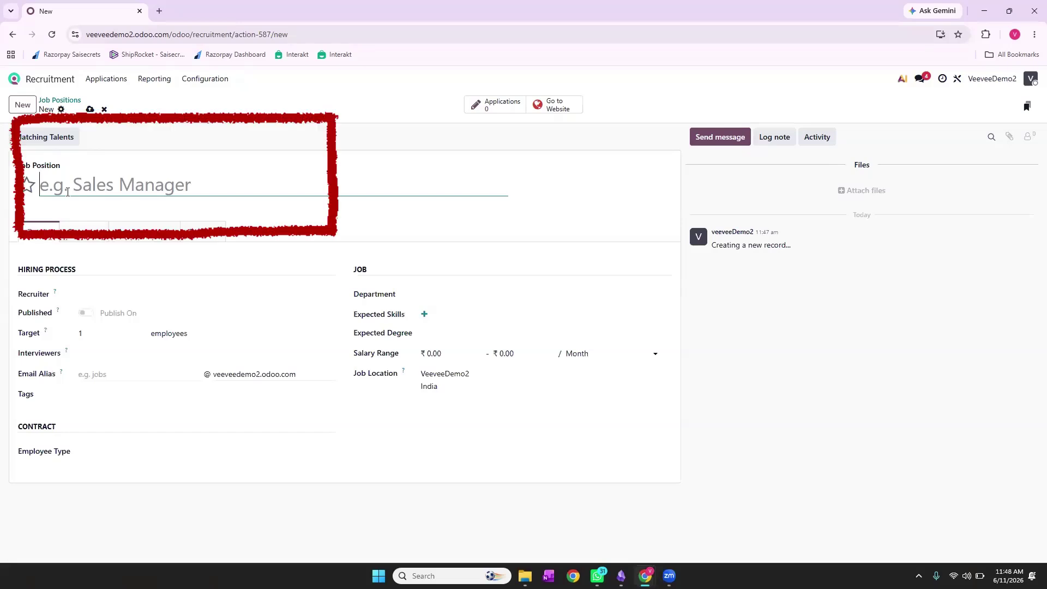
# Title the position 'Software Developer' and start creating a new recruiter
pyautogui.write('Software')
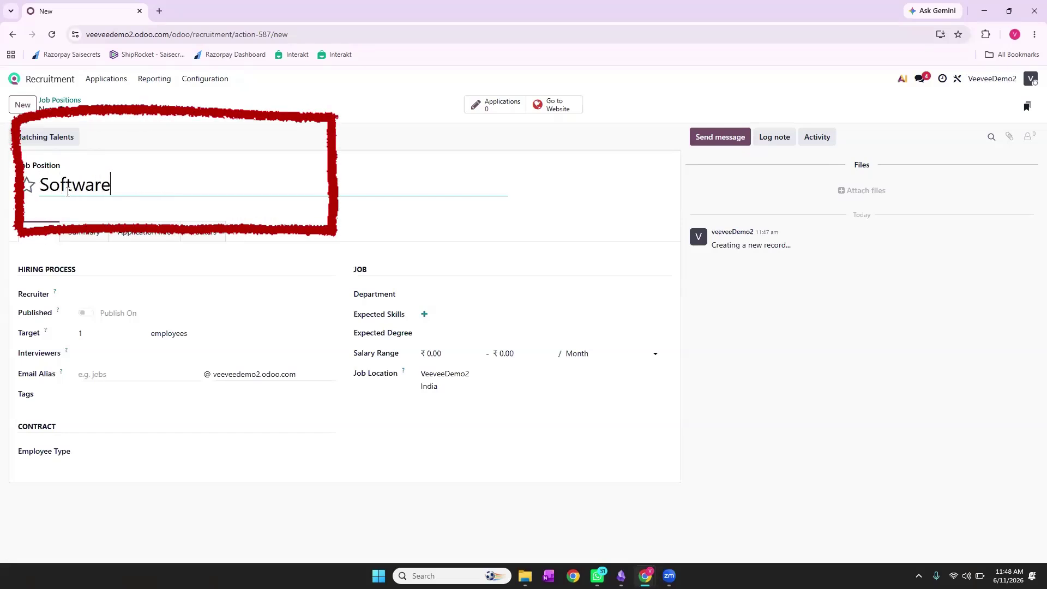
pyautogui.write(' Developer')
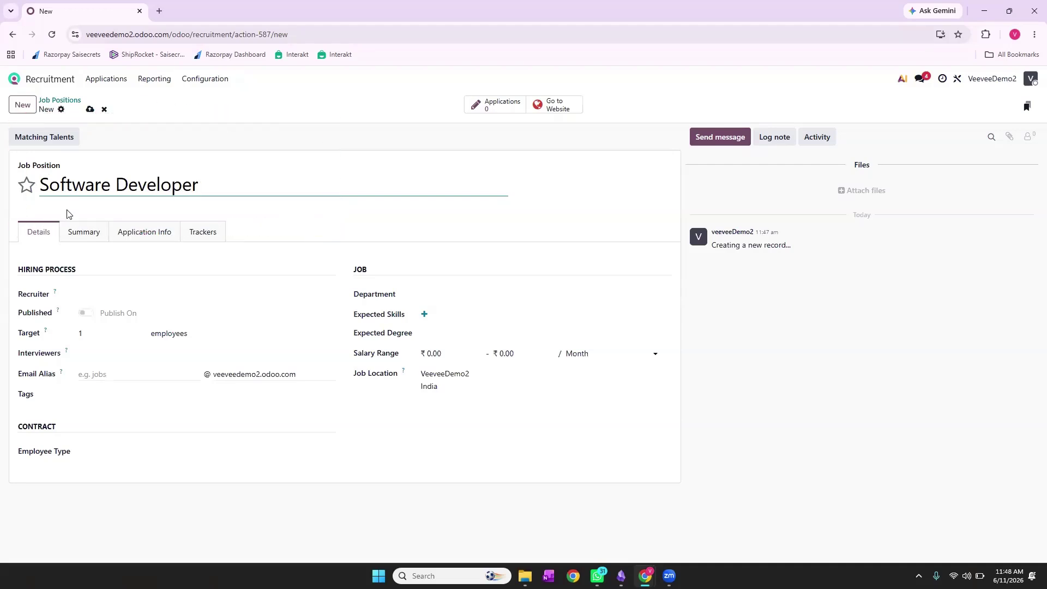
pyautogui.click(98, 295)
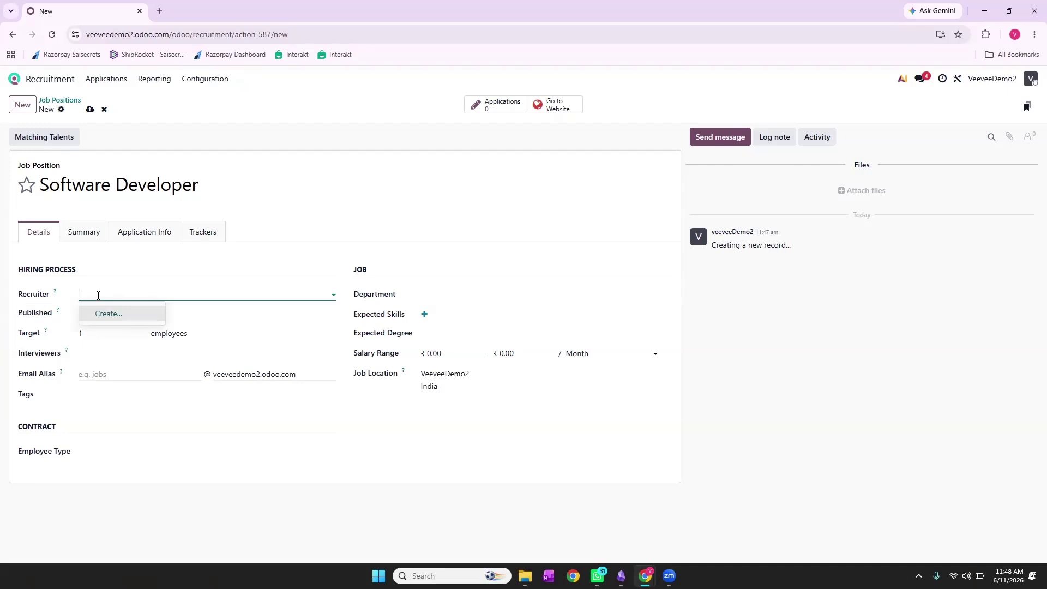
pyautogui.click(107, 320)
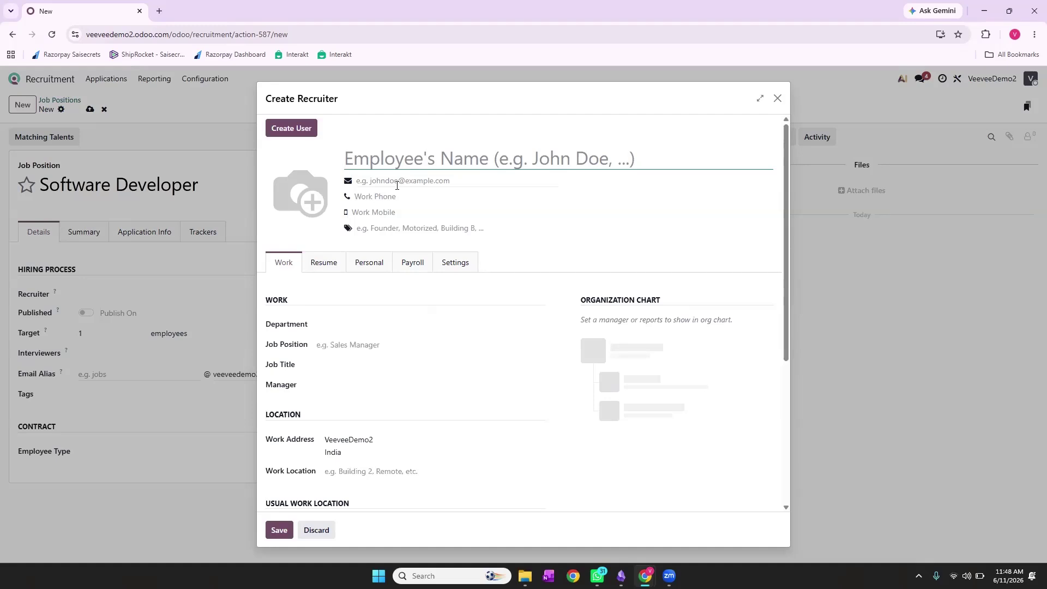
# Enter the recruiter's name, work e-mail address and work phone number
pyautogui.write('A')
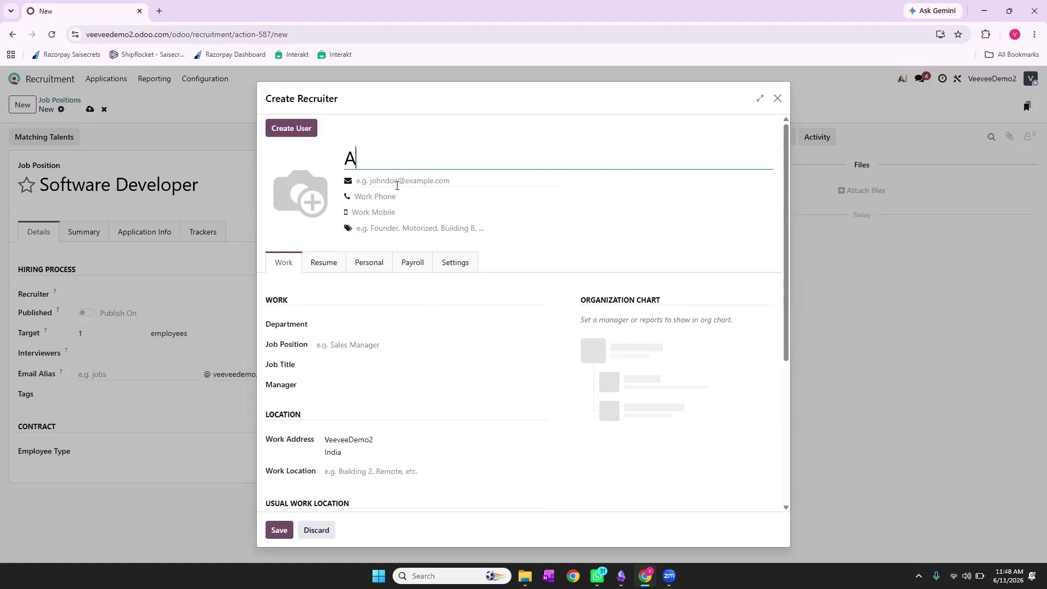
pyautogui.write('rjun')
pyautogui.click(391, 181)
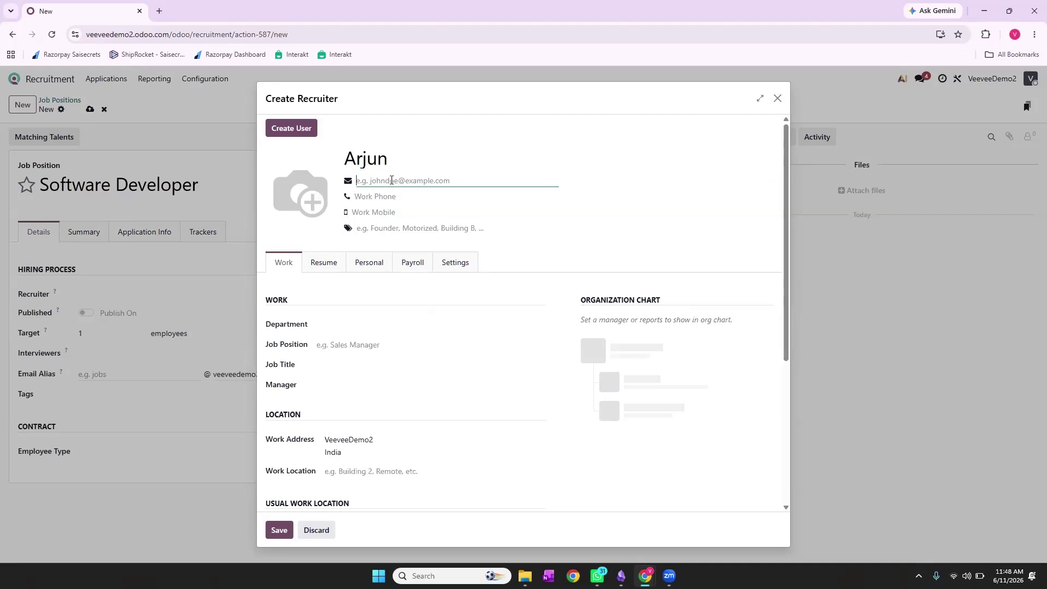
pyautogui.click(393, 196)
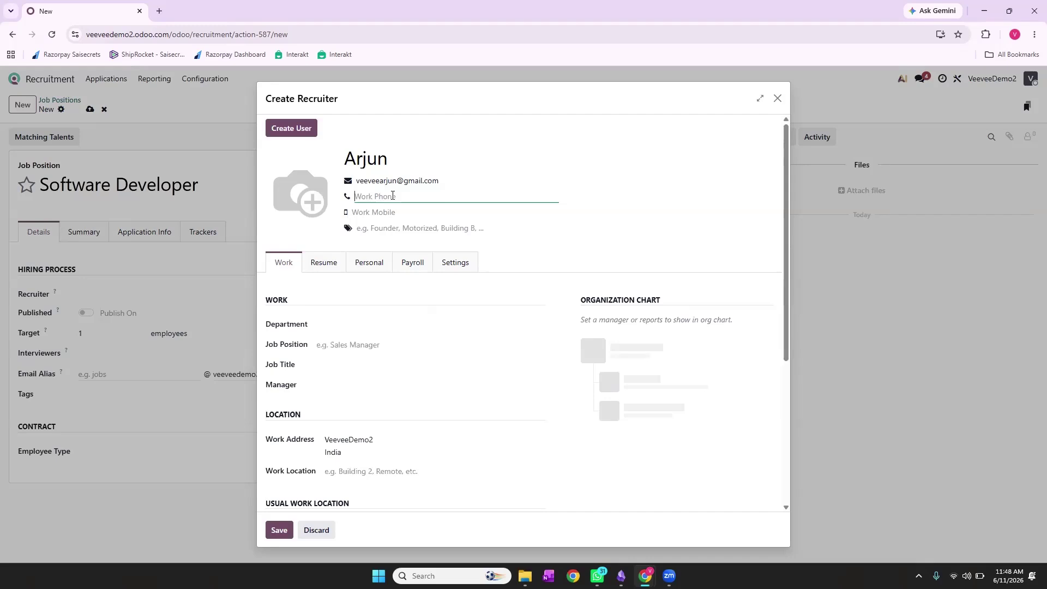
pyautogui.click(378, 230)
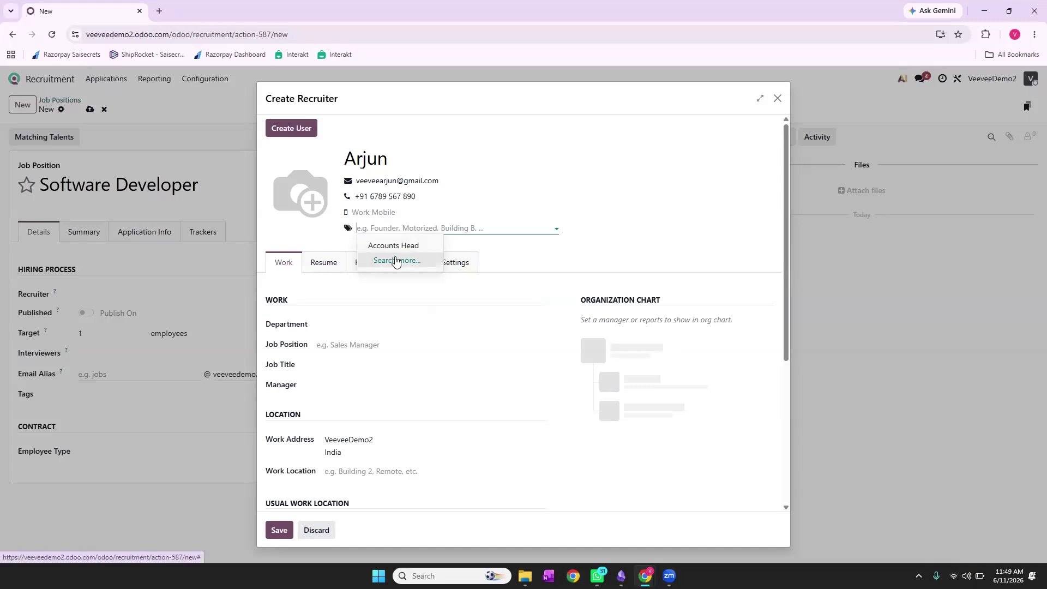
# Create a new 'Team Lead' tag and attach it to the recruiter
pyautogui.click(395, 260)
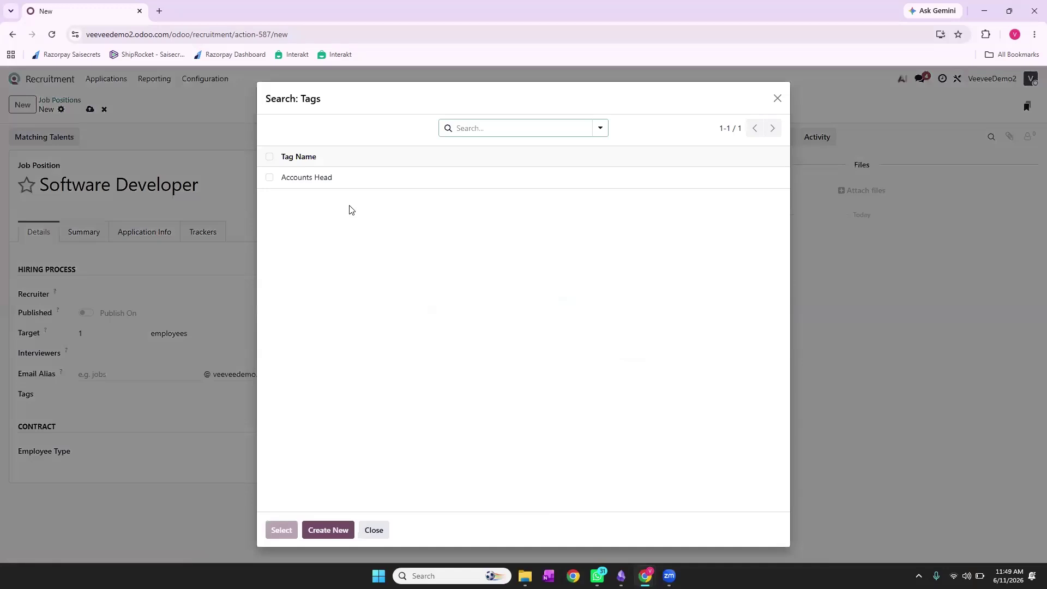
pyautogui.click(332, 527)
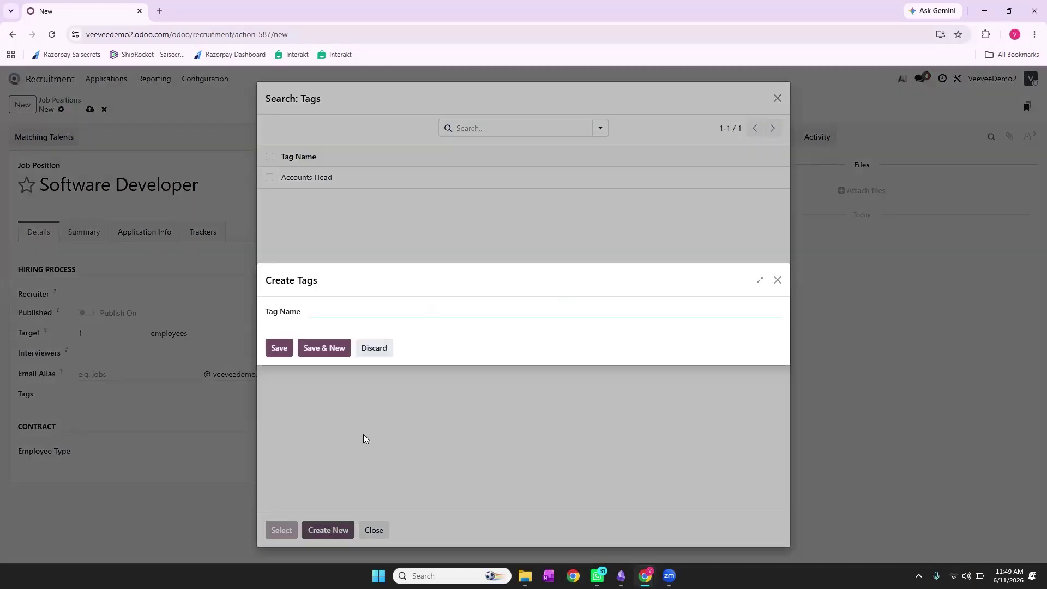
pyautogui.write('Team Lead')
pyautogui.click(326, 348)
pyautogui.click(376, 349)
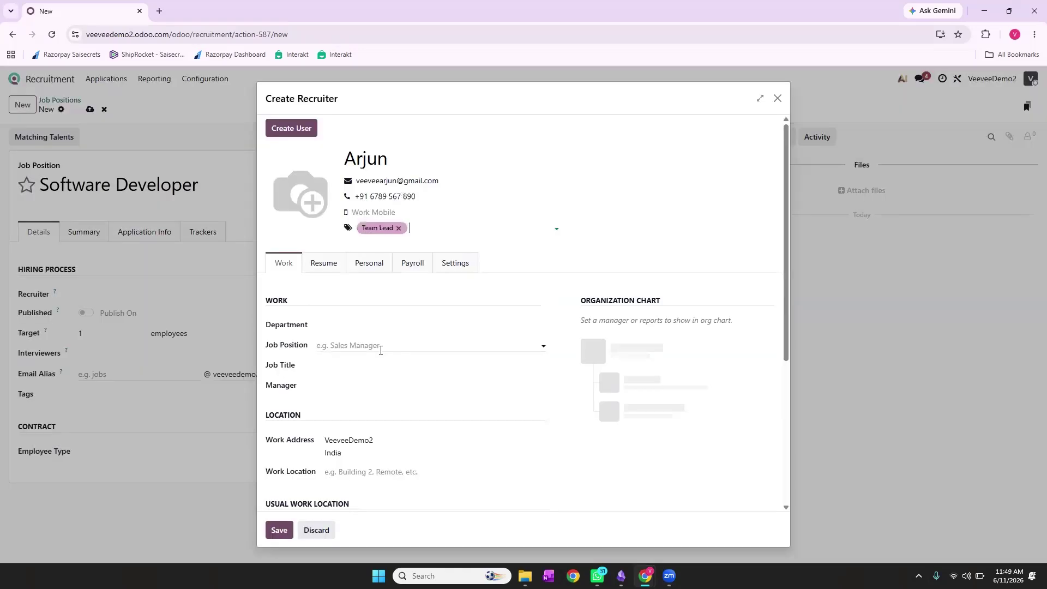
# Start a new department named 'Developing Dept' for the recruiter
pyautogui.click(344, 328)
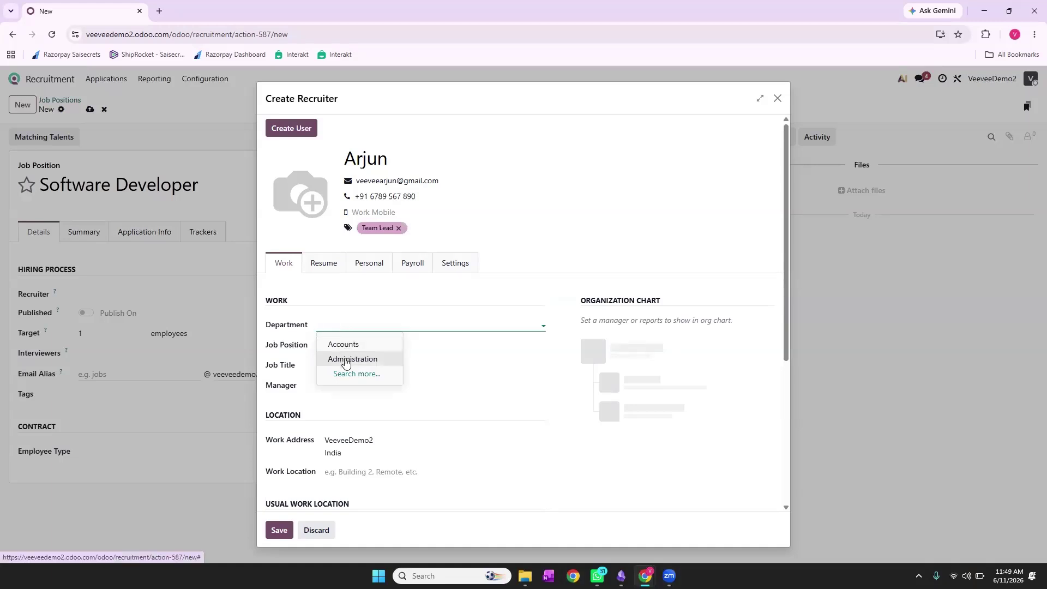
pyautogui.click(354, 374)
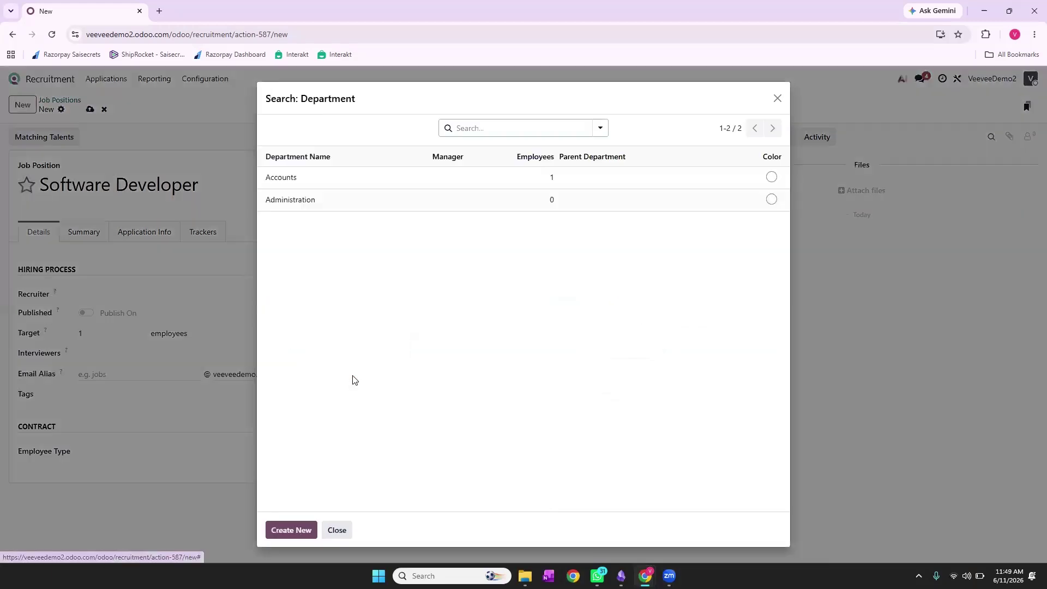
pyautogui.click(291, 532)
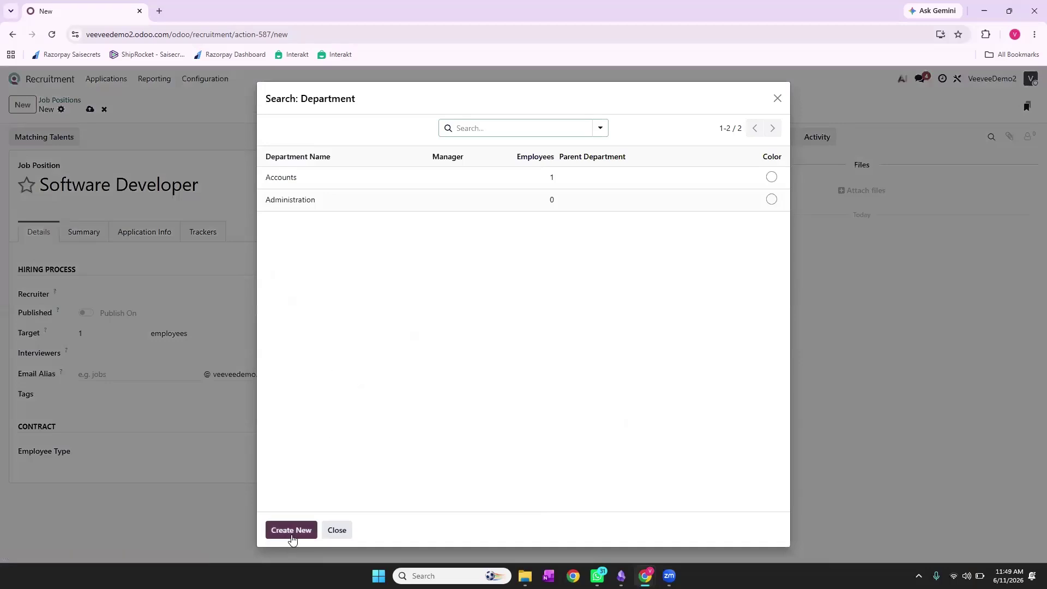
pyautogui.write('Devek')
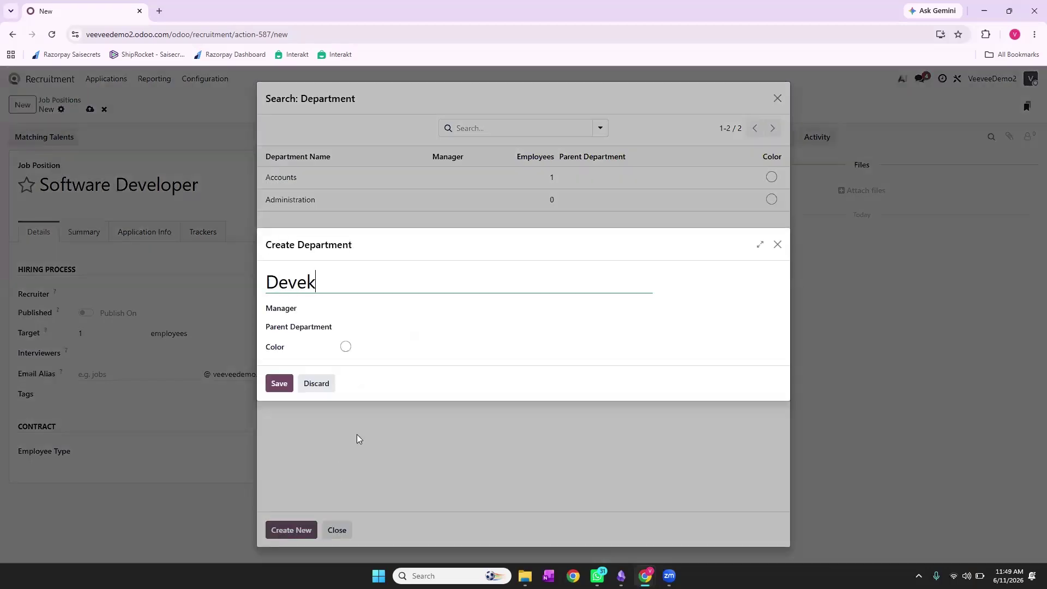
pyautogui.press('BackSpace')
pyautogui.write('li')
pyautogui.press('BackSpace')
pyautogui.write('oping Dept')
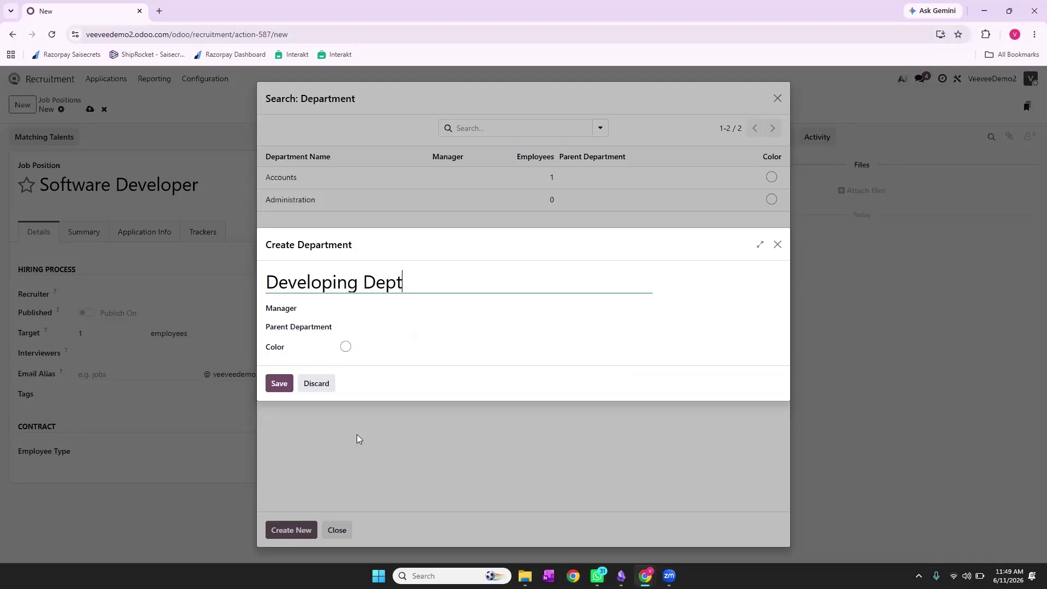
# Give Developing Dept the second listed employee as manager, no parent, and save it
pyautogui.click(357, 309)
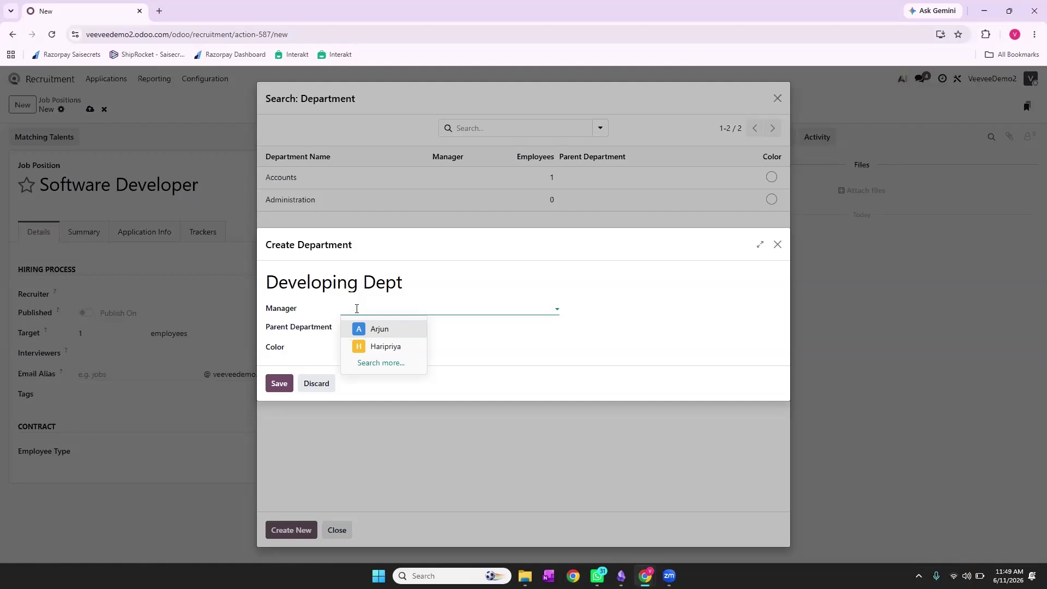
pyautogui.click(381, 351)
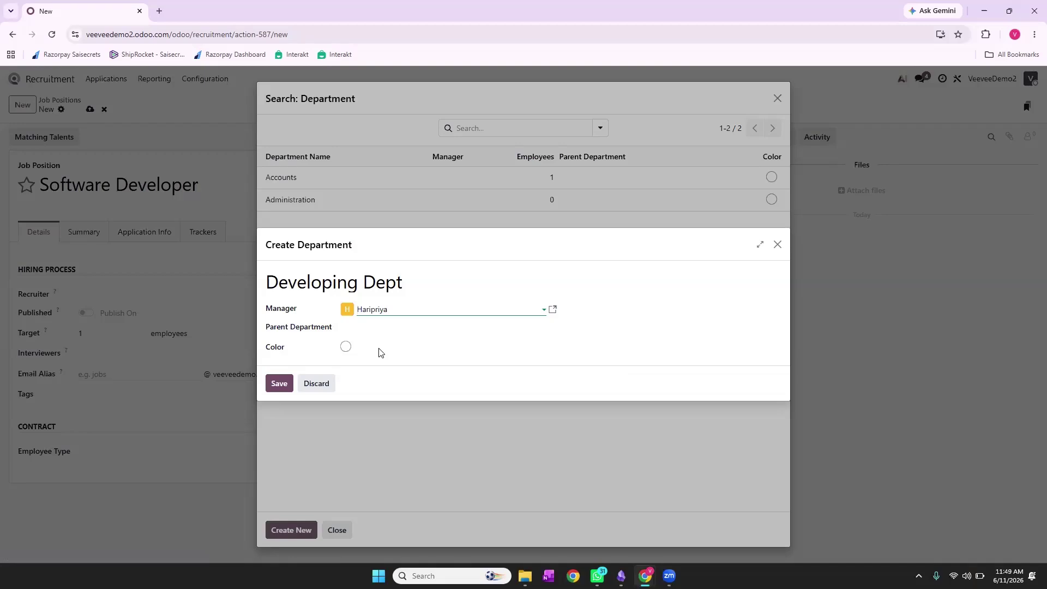
pyautogui.click(379, 326)
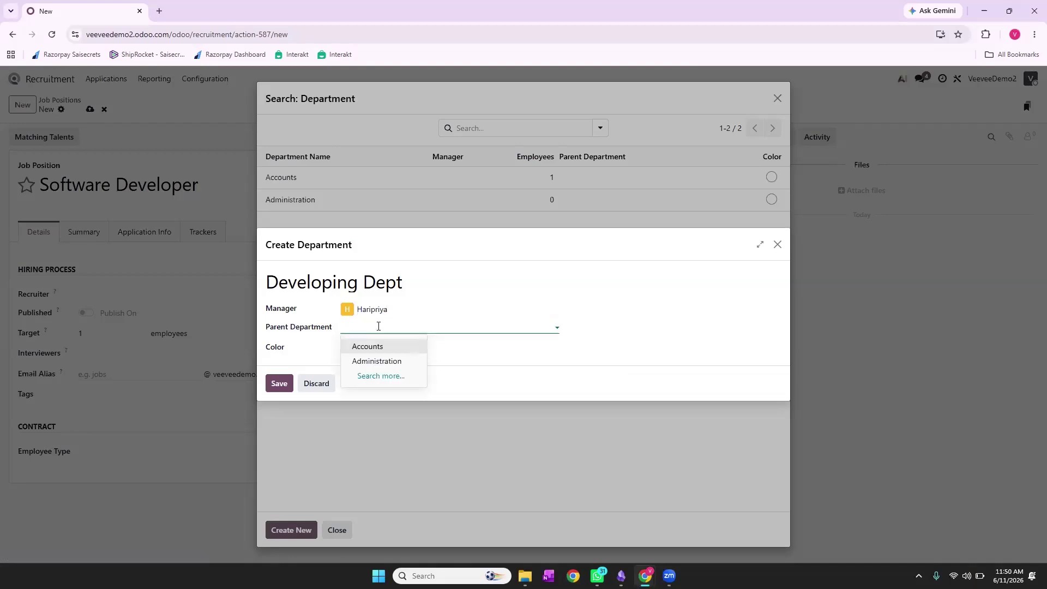
pyautogui.click(379, 327)
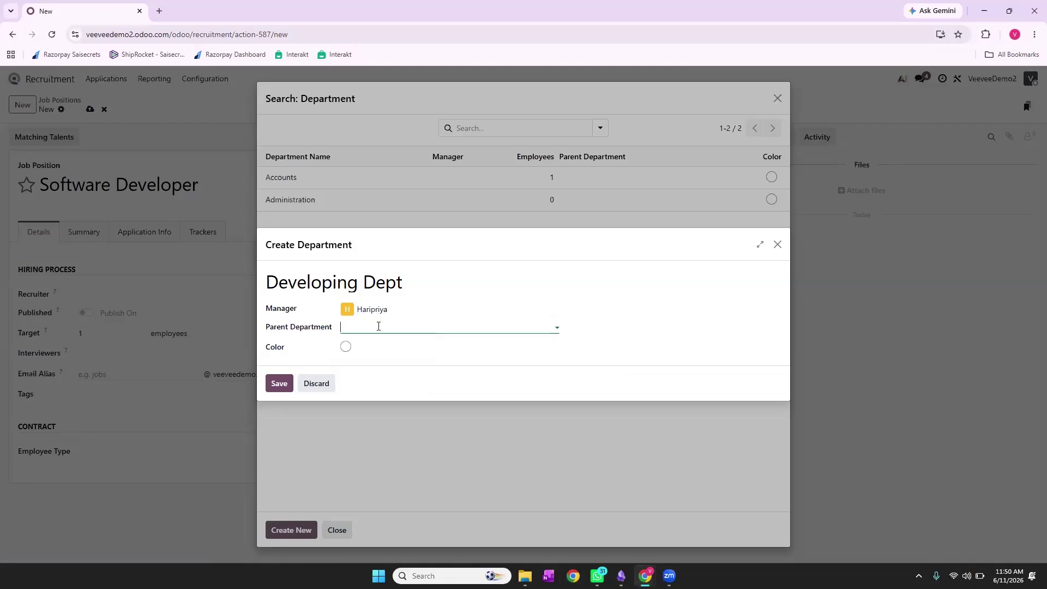
pyautogui.click(280, 384)
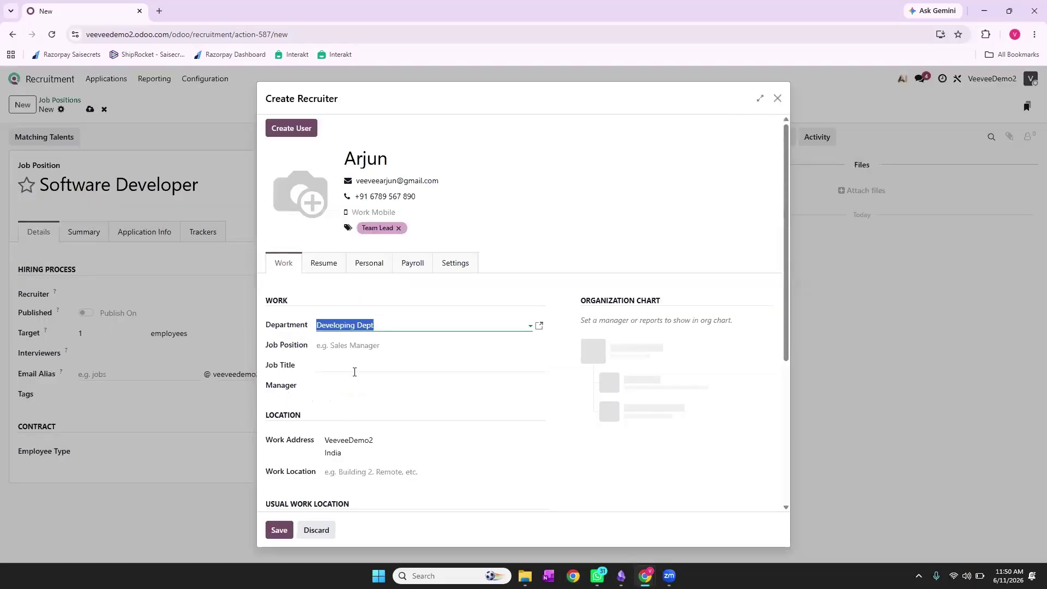
# Give the recruiter a new 'Senior Developer' job position and the second listed employee as manager
pyautogui.click(357, 342)
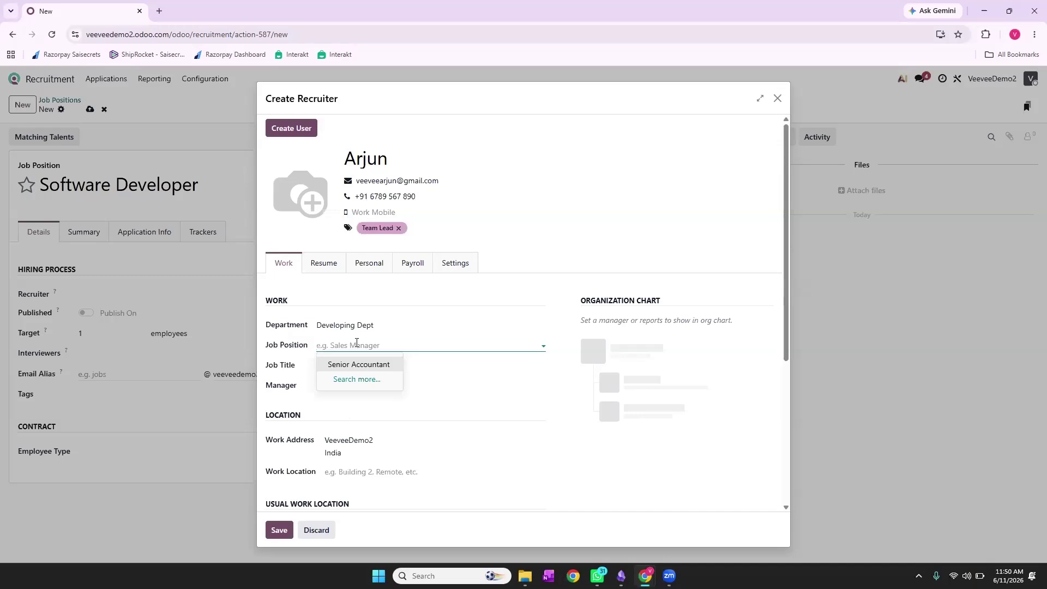
pyautogui.write('Senior')
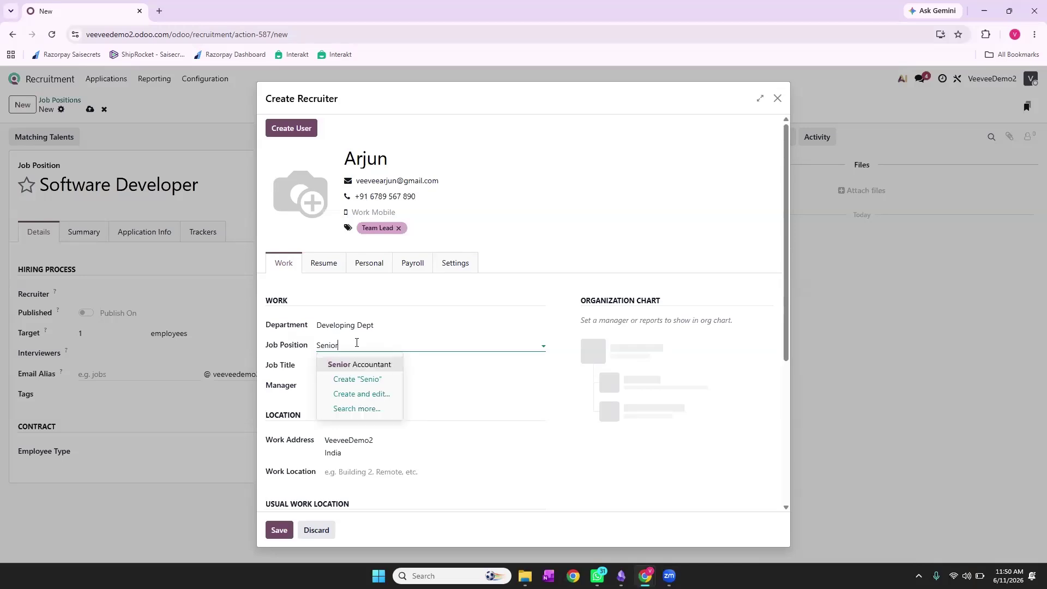
pyautogui.write(' Developer')
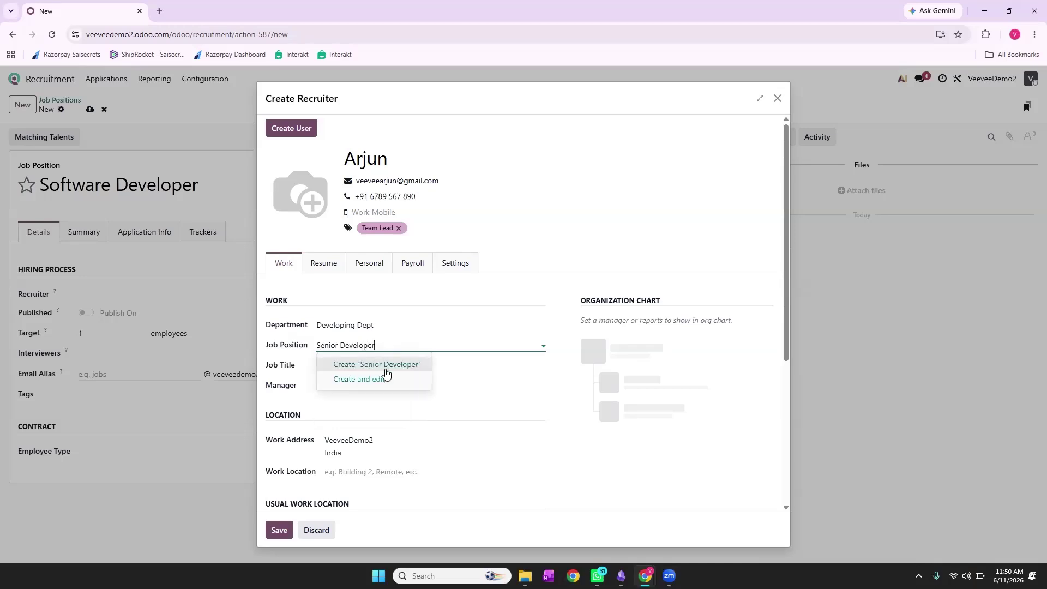
pyautogui.click(385, 365)
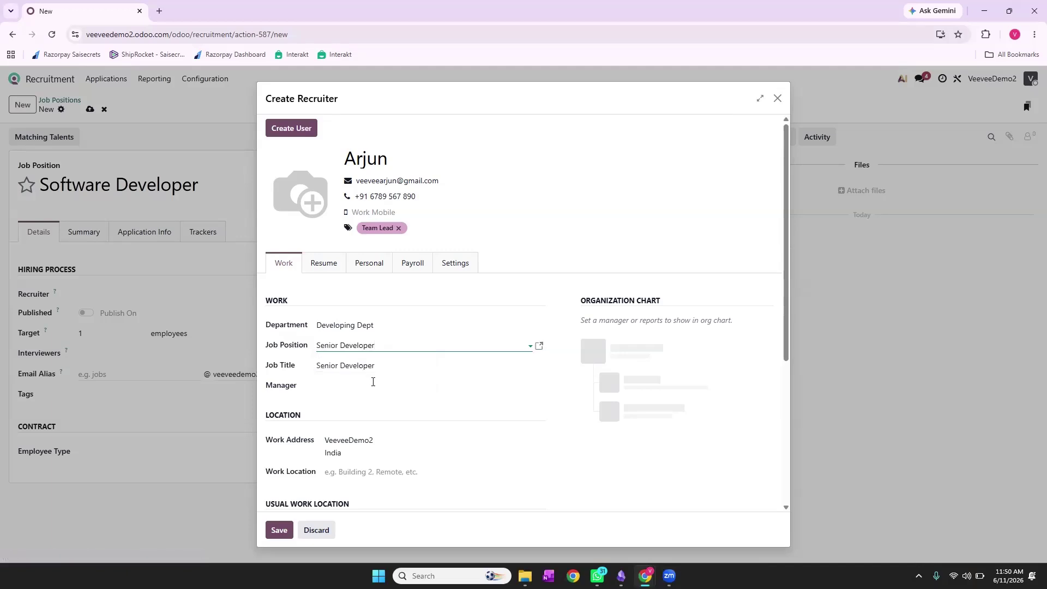
pyautogui.click(369, 384)
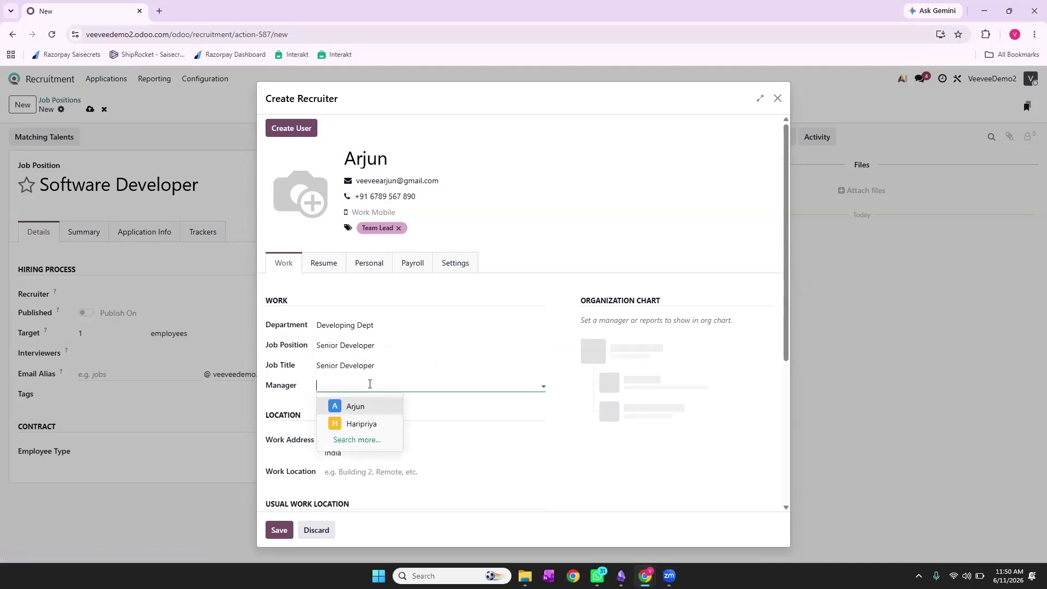
pyautogui.click(366, 425)
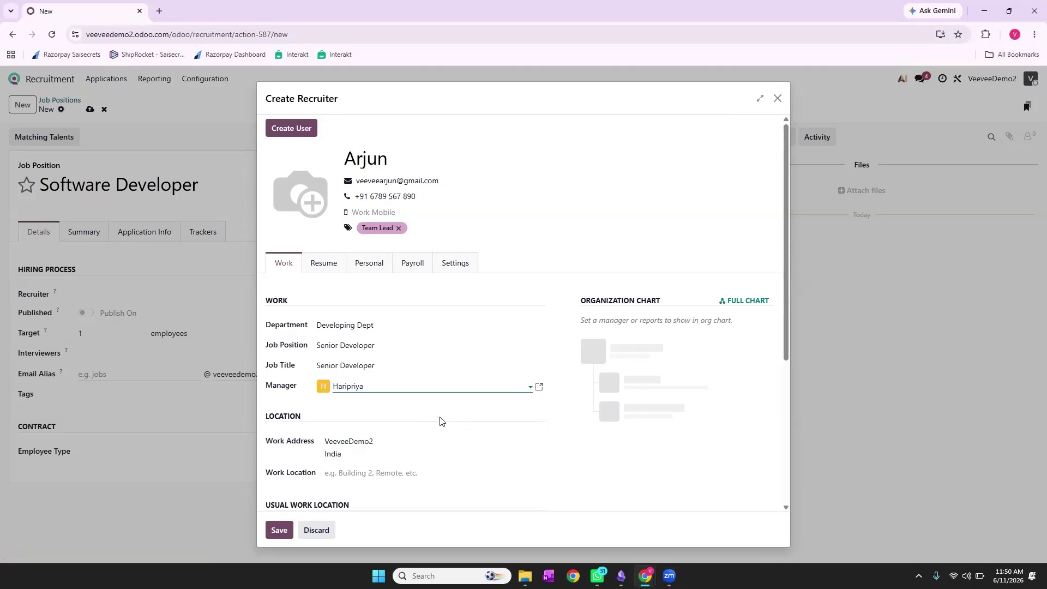
pyautogui.scroll(-1, 431, 419)
pyautogui.scroll(-2, 431, 419)
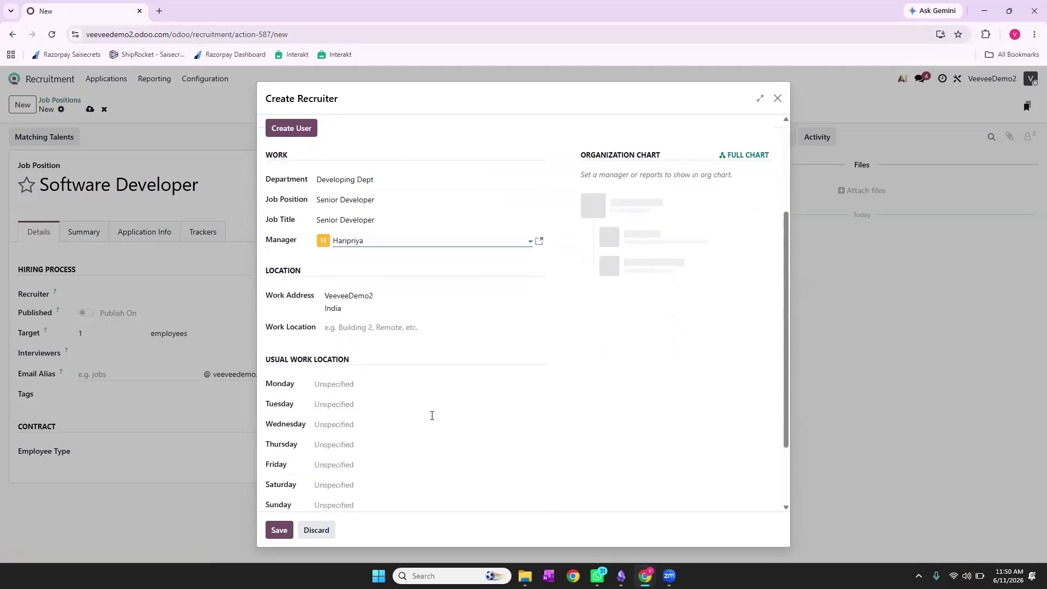
# Set the recruiter's work location to Office and save the new recruiter
pyautogui.click(349, 301)
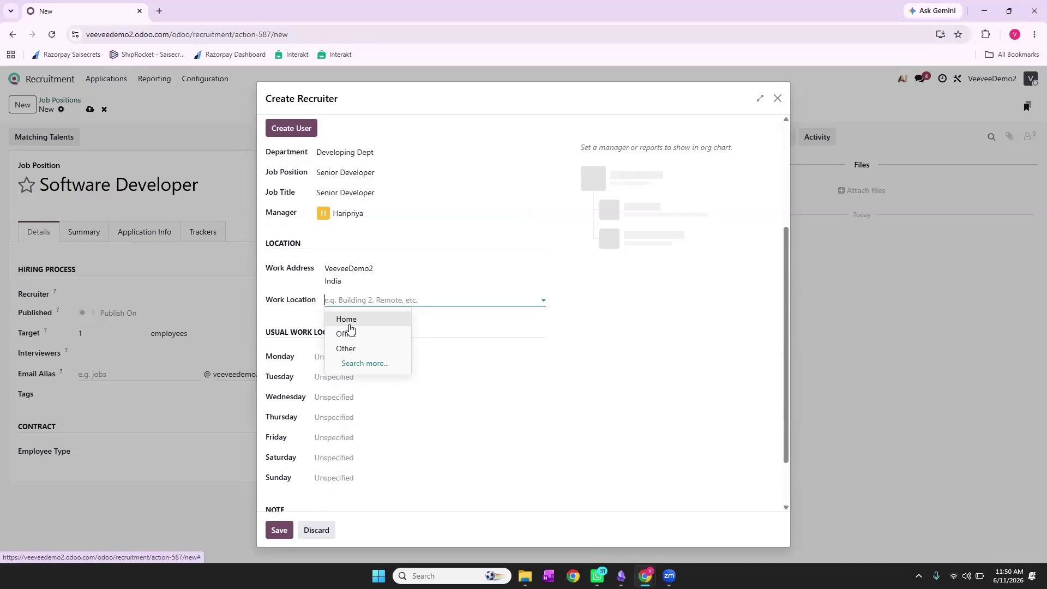
pyautogui.click(349, 335)
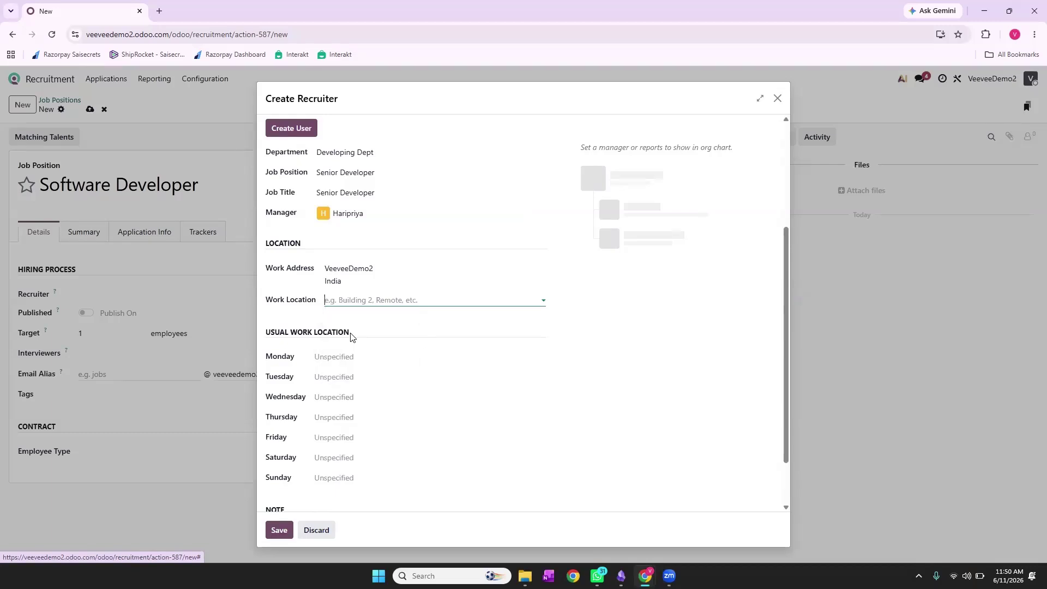
pyautogui.click(334, 357)
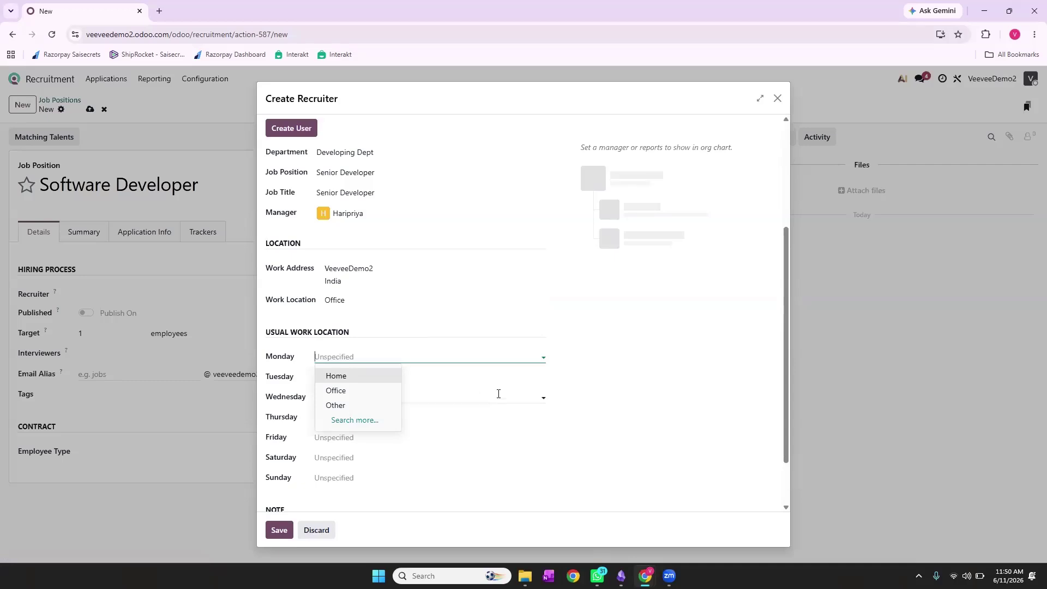
pyautogui.press('Escape')
pyautogui.scroll(-2, 611, 432)
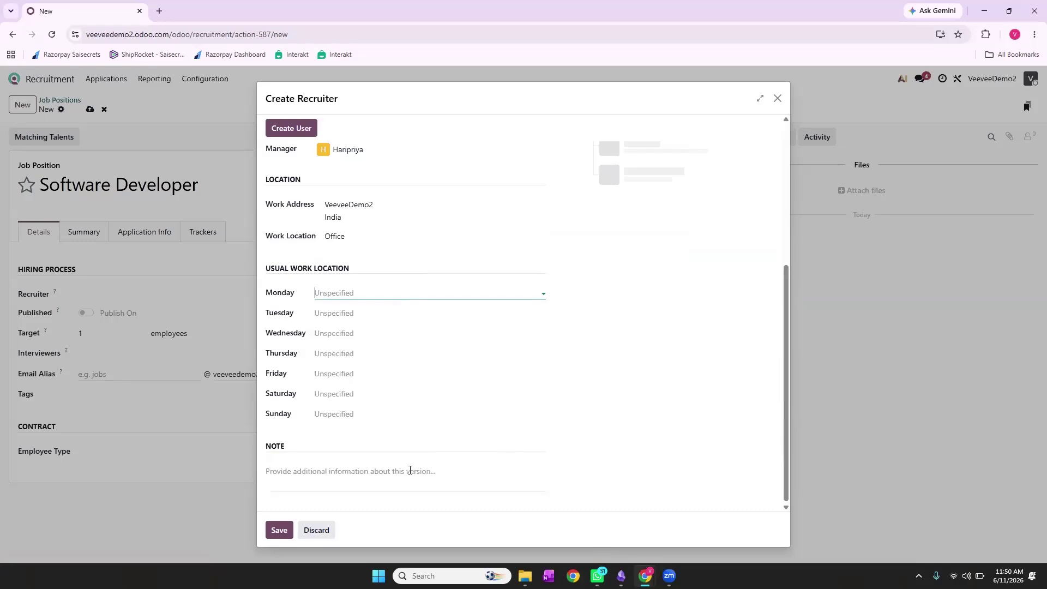
pyautogui.click(396, 467)
pyautogui.scroll(4, 394, 467)
pyautogui.scroll(-4, 457, 338)
pyautogui.click(274, 532)
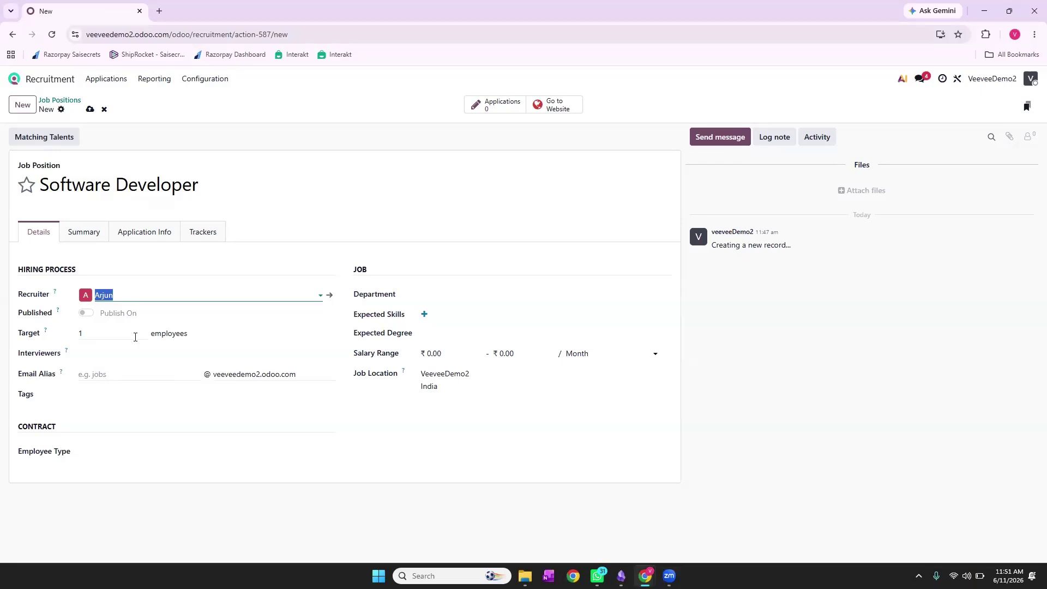
# Set the hiring target to 2 and add the company user as interviewer
pyautogui.click(135, 337)
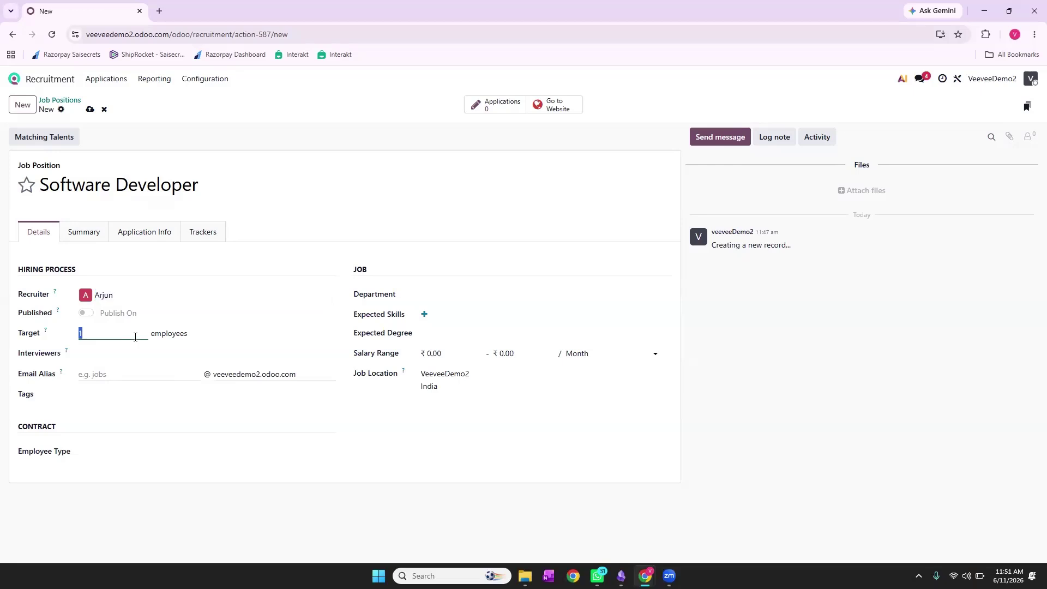
pyautogui.write('2')
pyautogui.click(108, 354)
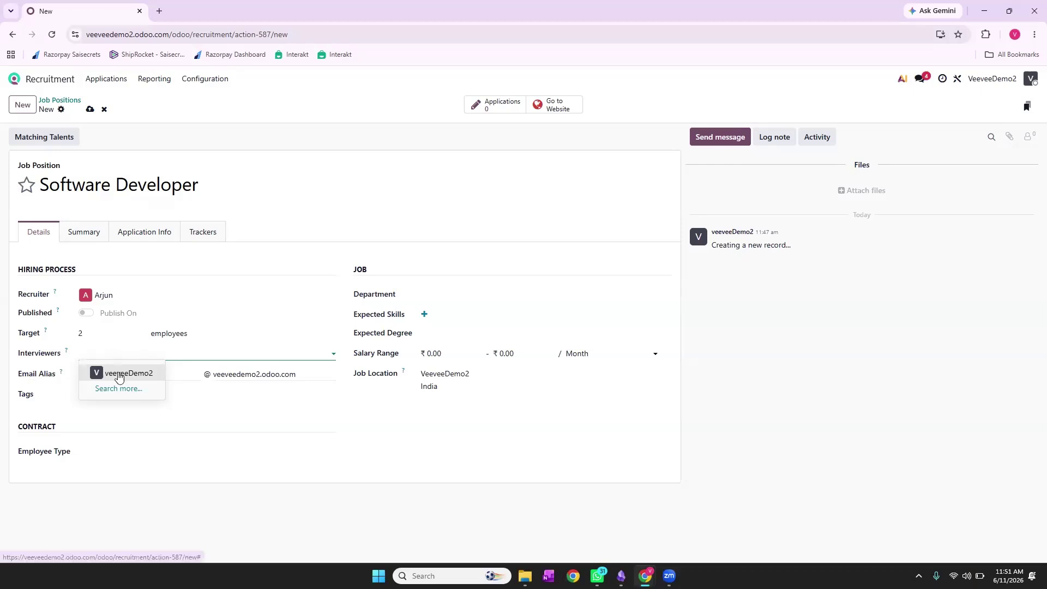
pyautogui.click(119, 374)
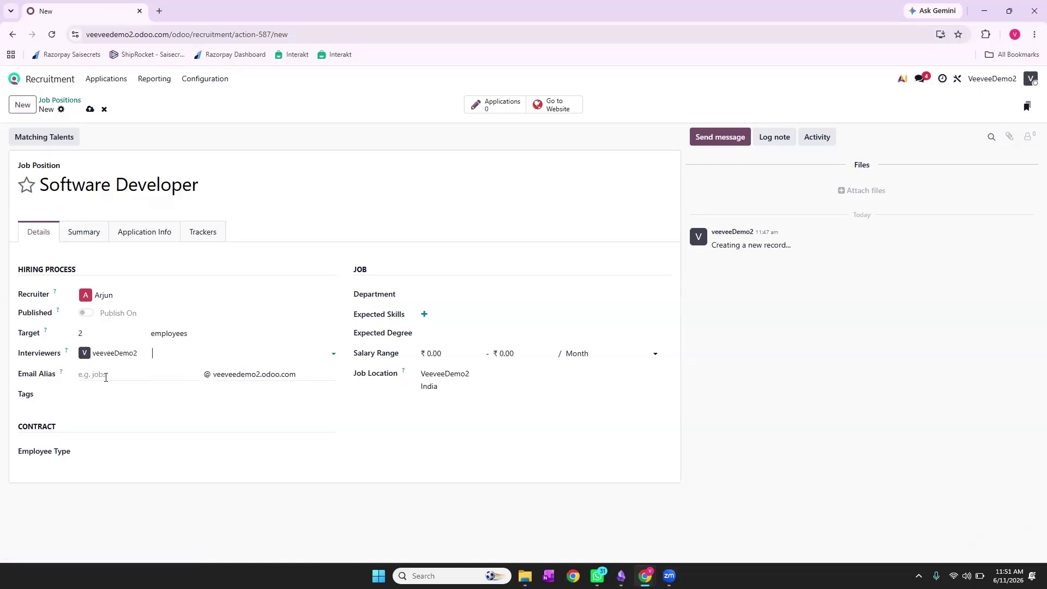
# Fill in the job's email alias with the recruiter's name
pyautogui.click(106, 378)
pyautogui.write('v')
pyautogui.press('BackSpace')
pyautogui.write('Arjun')
# Create and add the tag 'Developing Dept' to the job
pyautogui.click(106, 395)
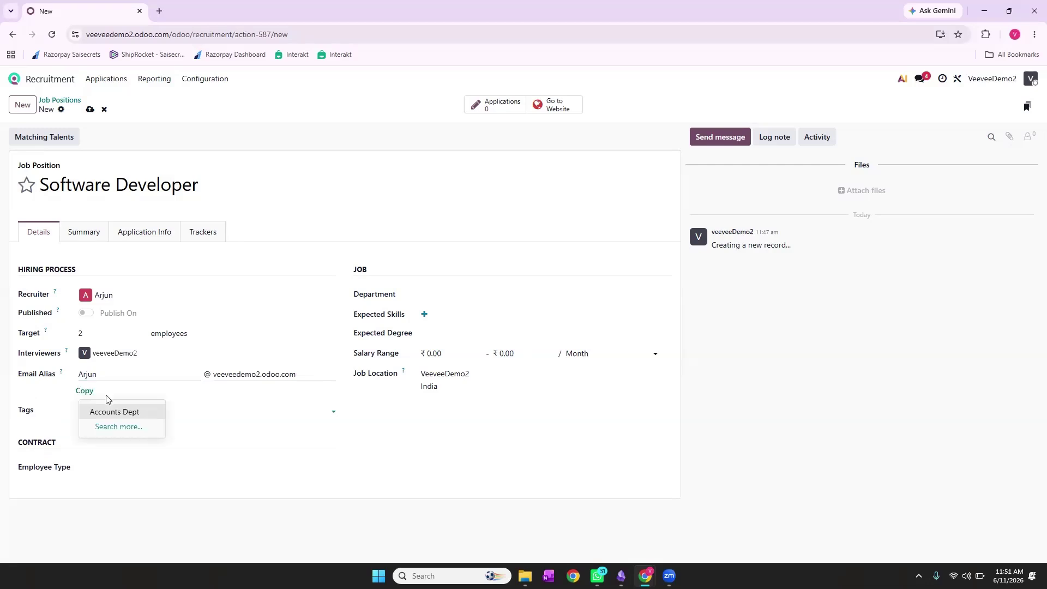
pyautogui.click(233, 452)
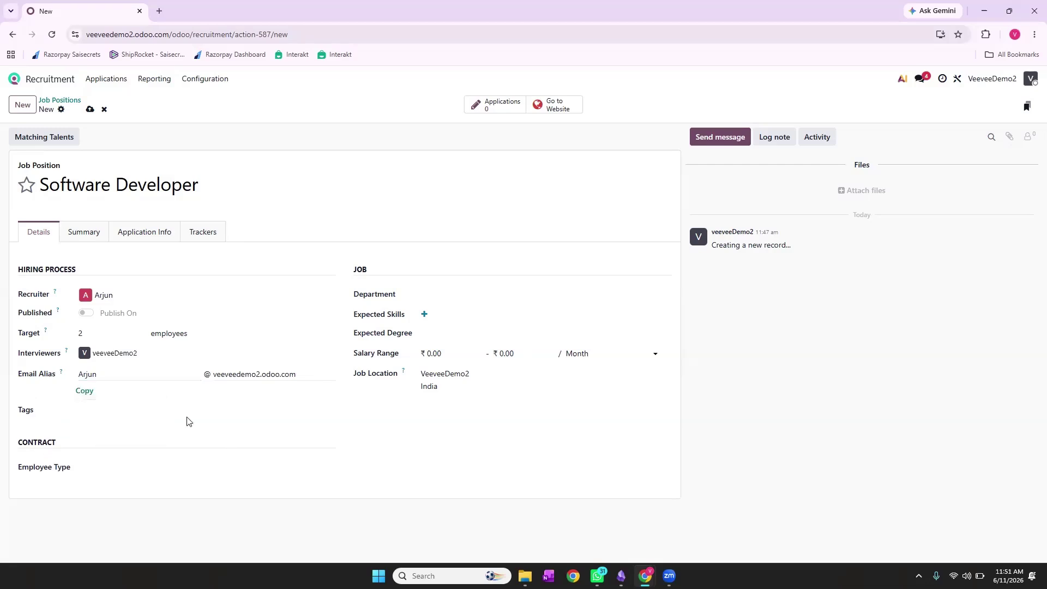
pyautogui.click(138, 410)
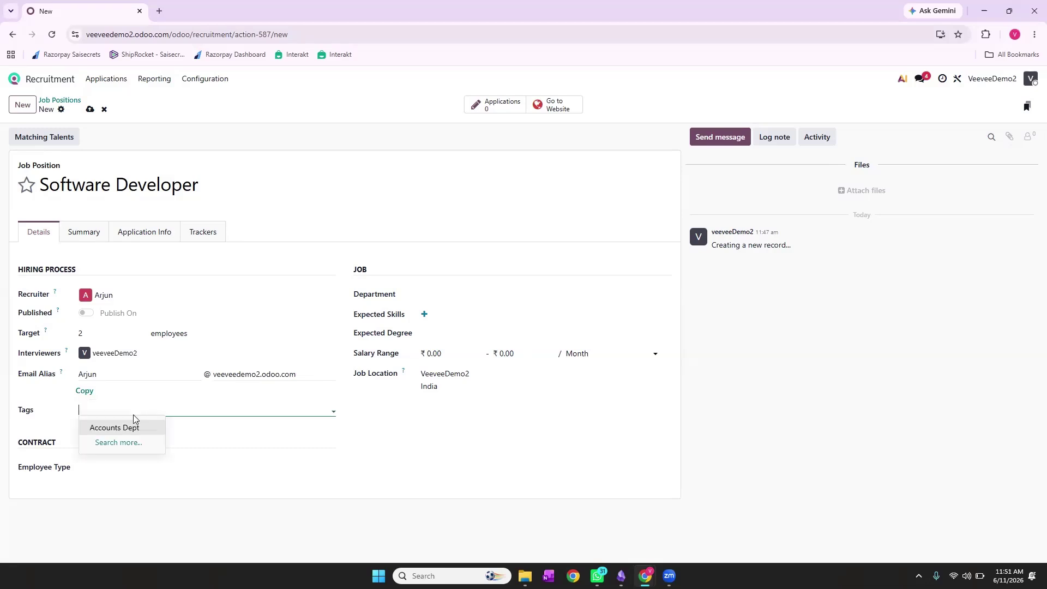
pyautogui.write('Develop')
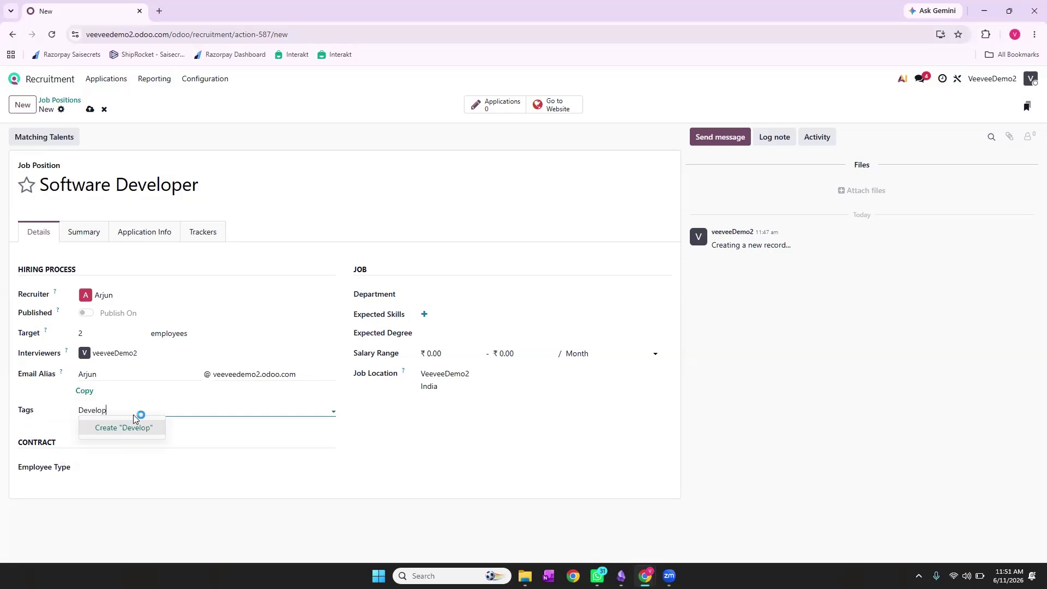
pyautogui.write('ing Dept')
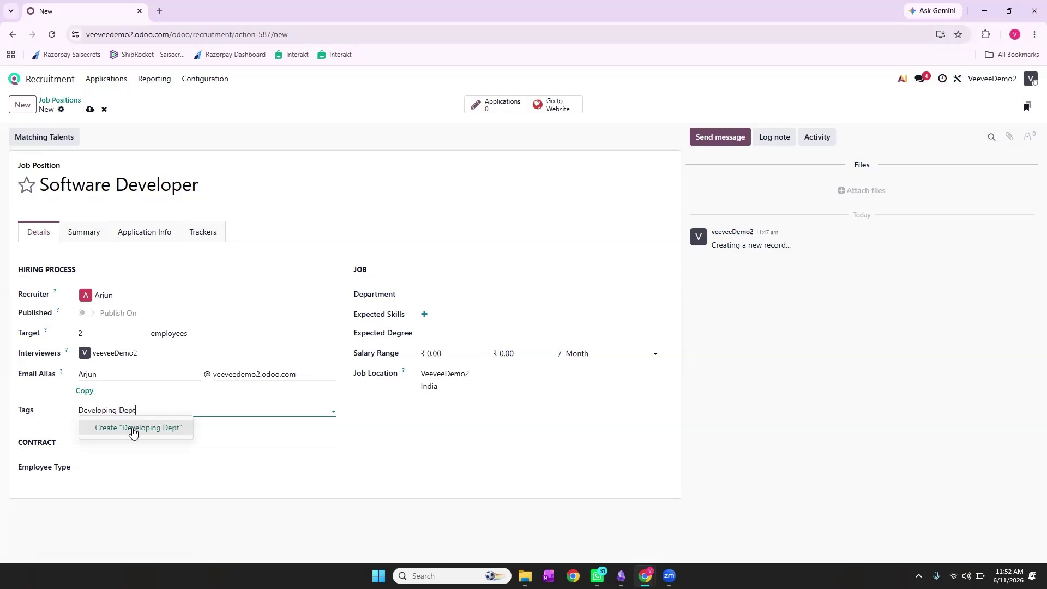
pyautogui.click(133, 431)
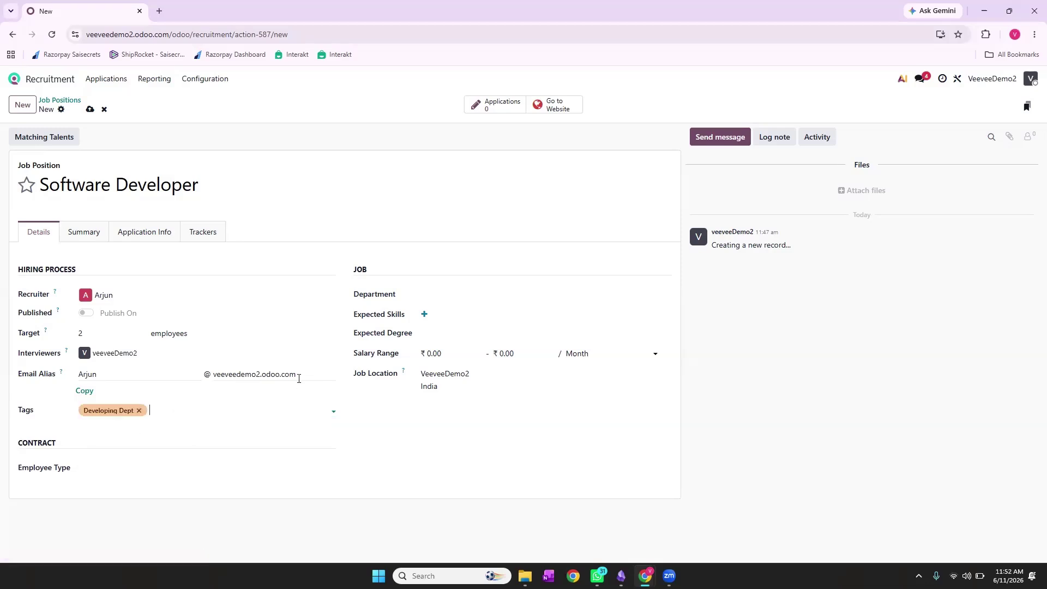
# Set the department to Developing Dept and add French at level A1 as an expected skill
pyautogui.click(447, 295)
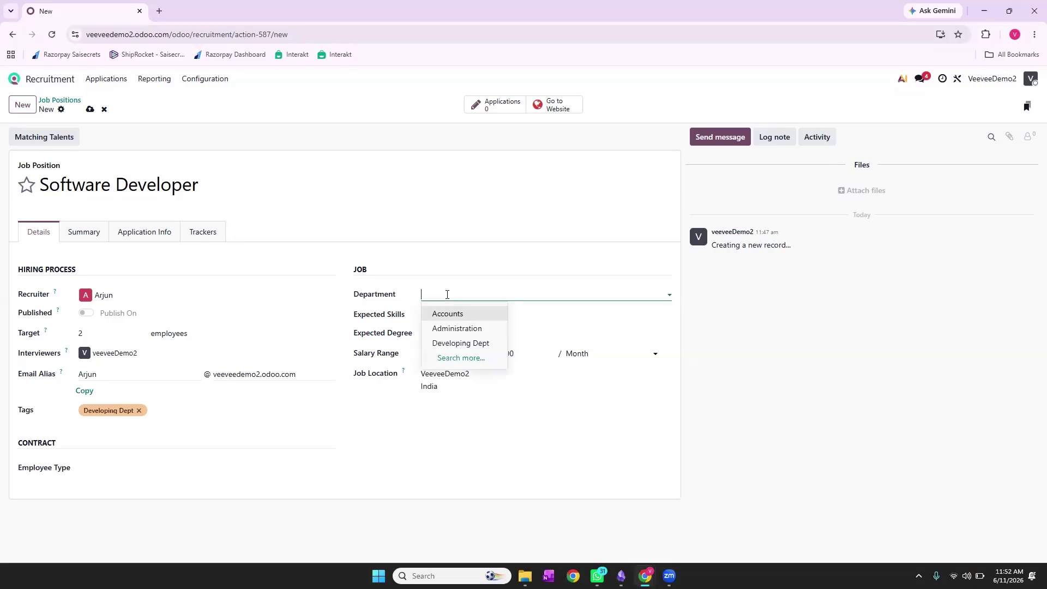
pyautogui.click(462, 338)
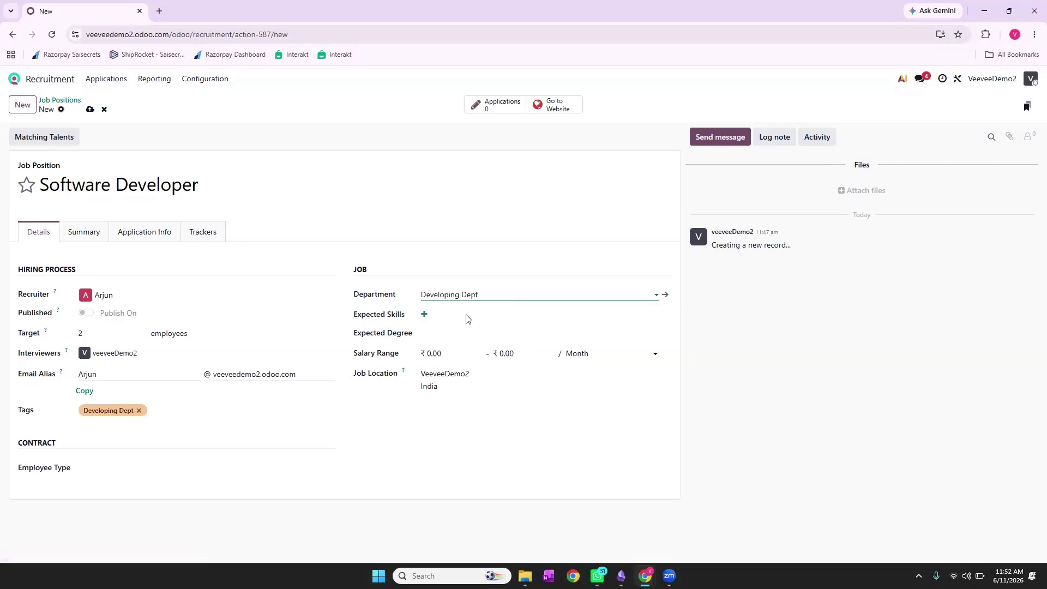
pyautogui.click(425, 315)
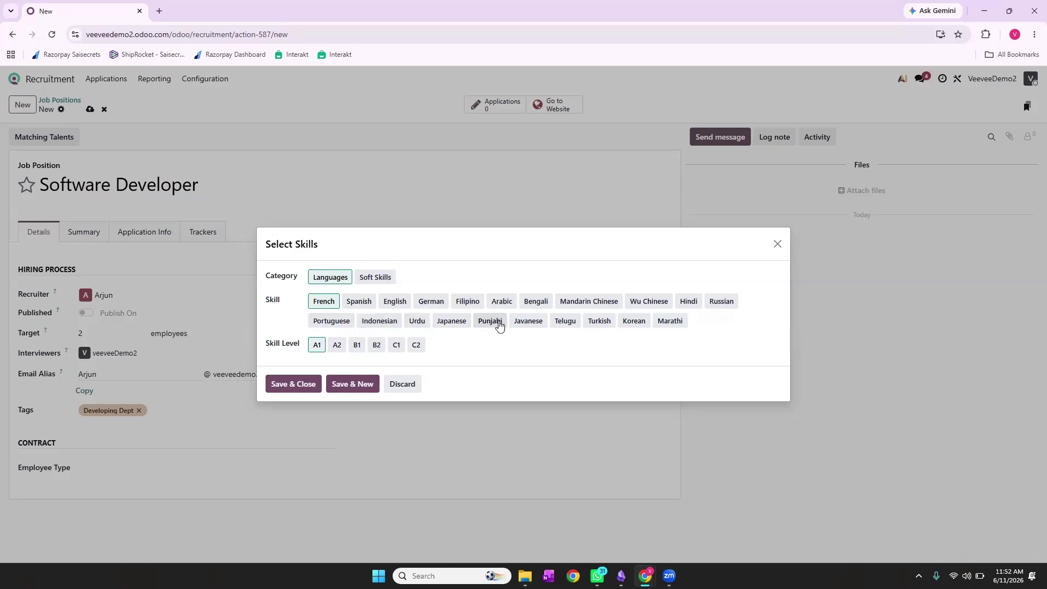
pyautogui.click(286, 387)
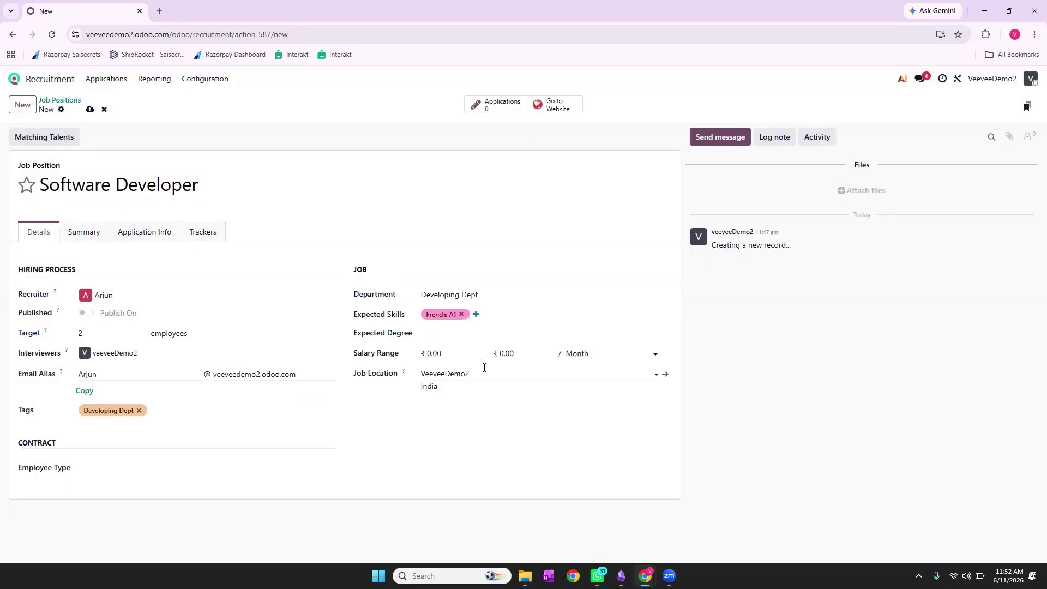
pyautogui.click(461, 334)
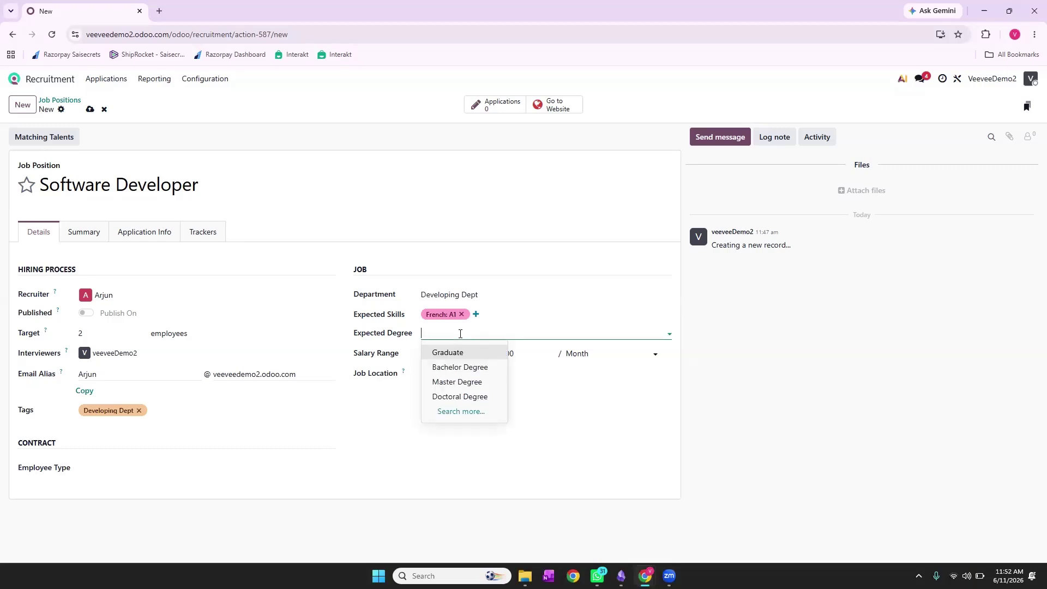
# Require a Bachelor Degree and set the salary range to 15,000–20,000
pyautogui.click(462, 367)
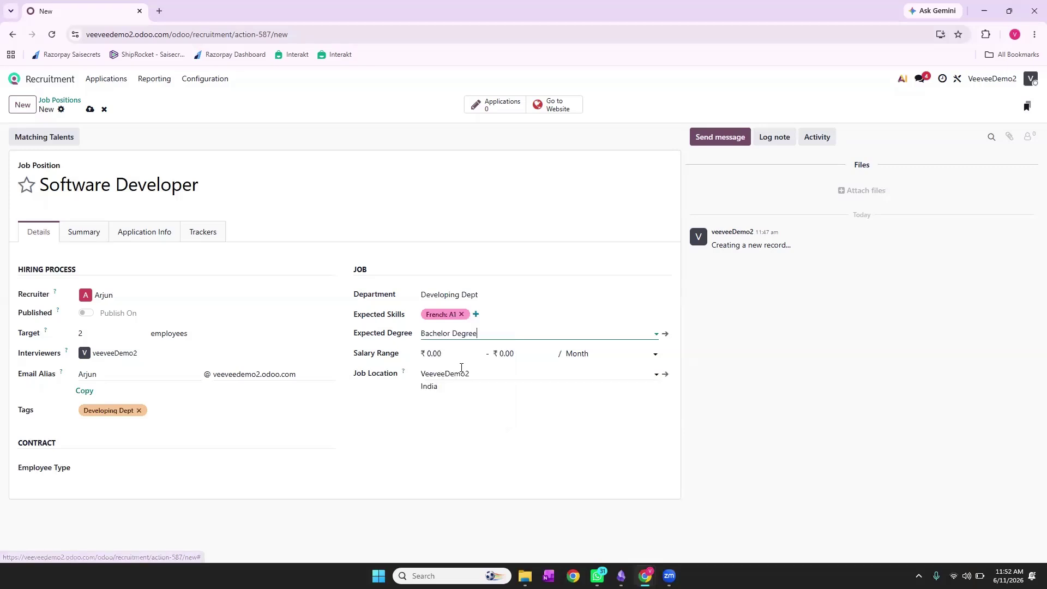
pyautogui.click(448, 352)
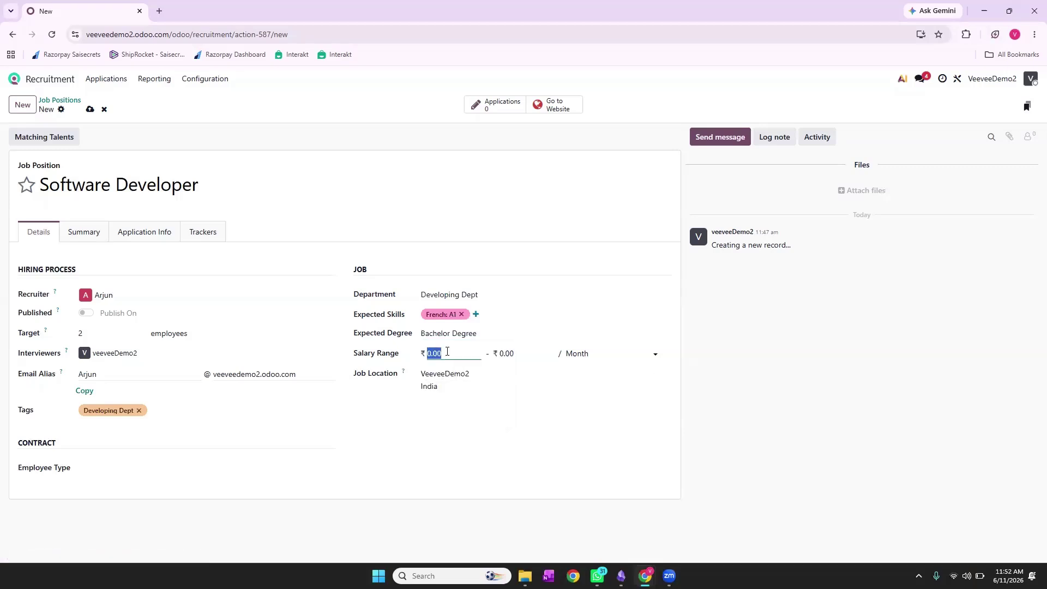
pyautogui.write('15000')
pyautogui.click(523, 355)
pyautogui.write('2000')
pyautogui.press('BackSpace')
pyautogui.press('BackSpace')
pyautogui.press('BackSpace')
pyautogui.press('BackSpace')
pyautogui.press('BackSpace')
pyautogui.press('BackSpace')
pyautogui.press('BackSpace')
pyautogui.click(465, 354)
pyautogui.write('15000')
pyautogui.click(511, 353)
pyautogui.write('20000')
pyautogui.click(584, 406)
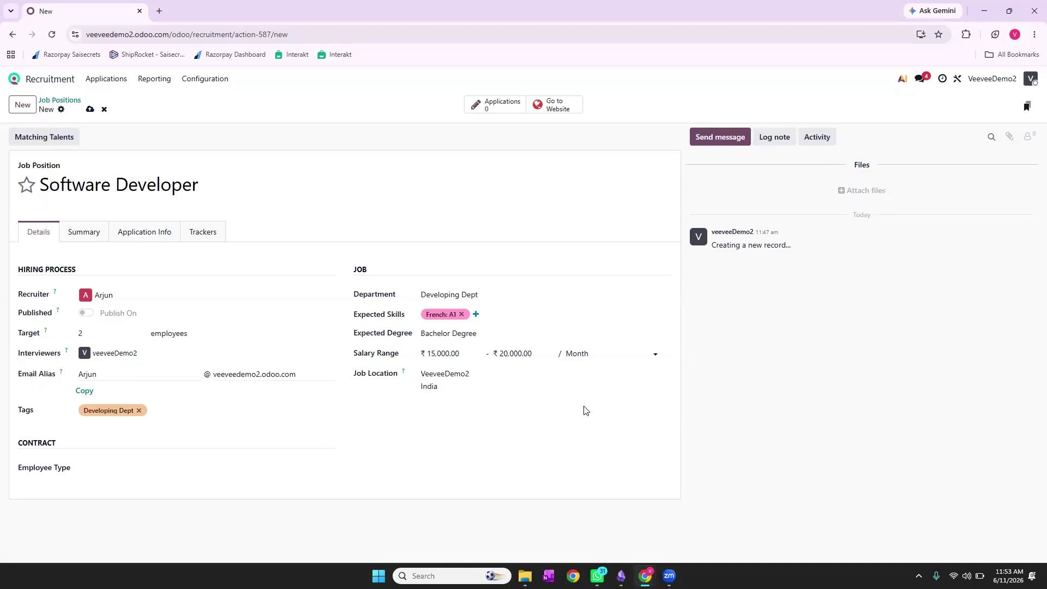
# Keep the company address as job location, set employee type to Employee, and save the job
pyautogui.click(446, 376)
pyautogui.click(445, 375)
pyautogui.click(448, 393)
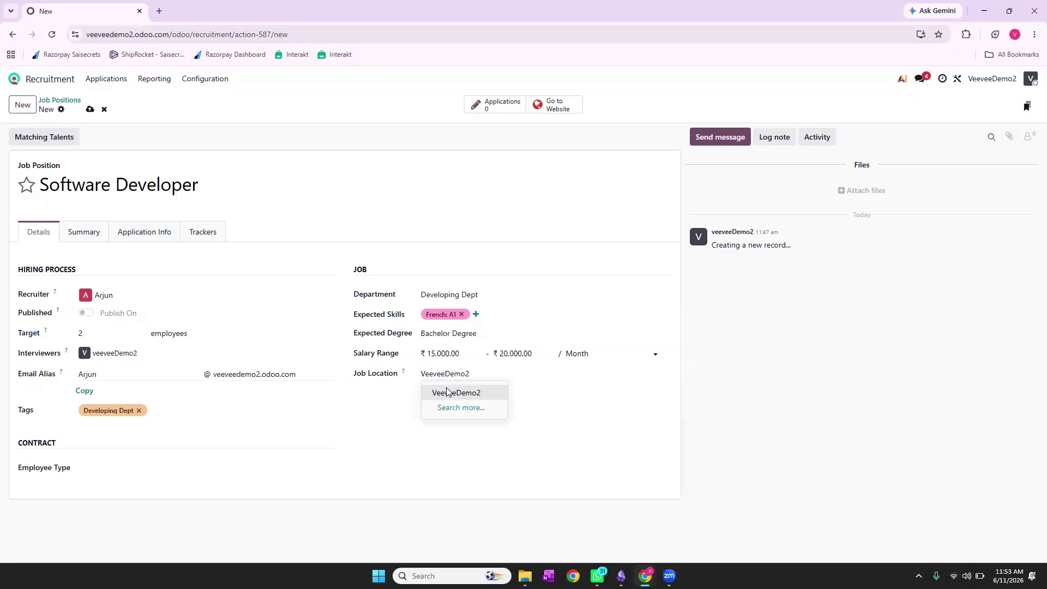
pyautogui.click(448, 393)
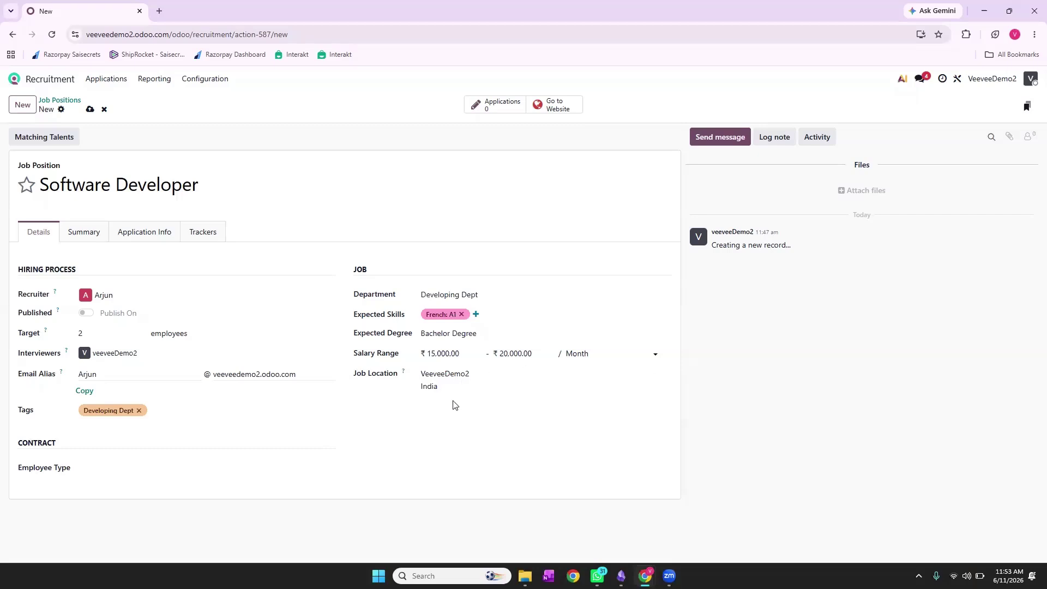
pyautogui.click(132, 468)
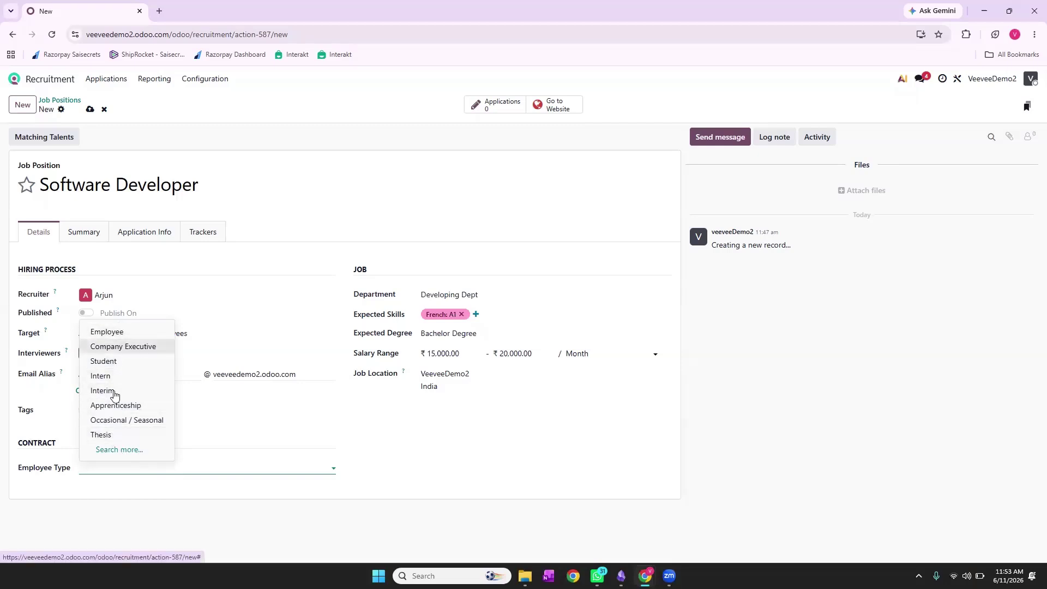
pyautogui.click(117, 332)
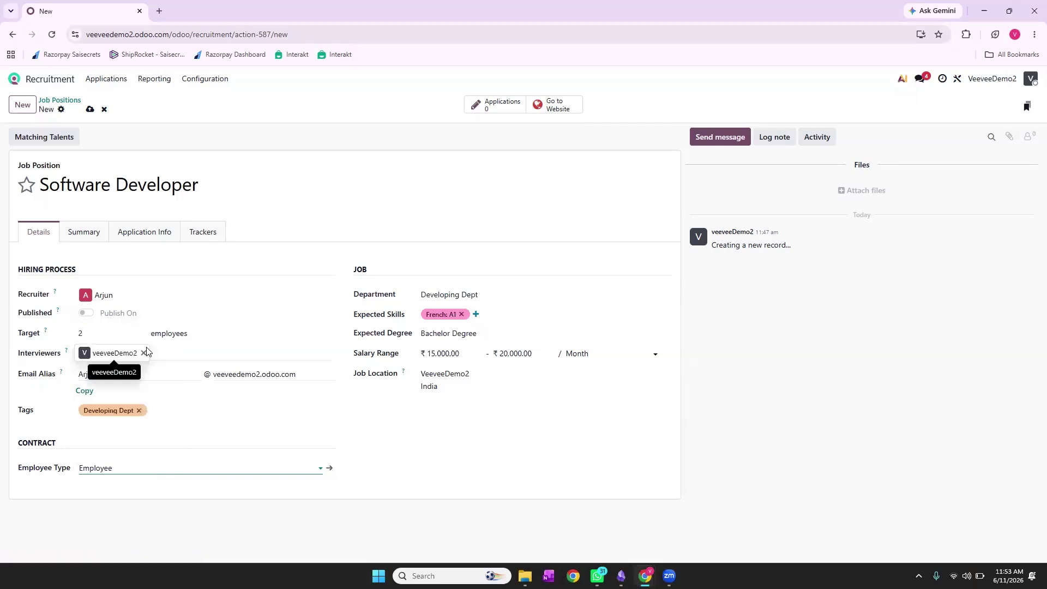
pyautogui.click(90, 111)
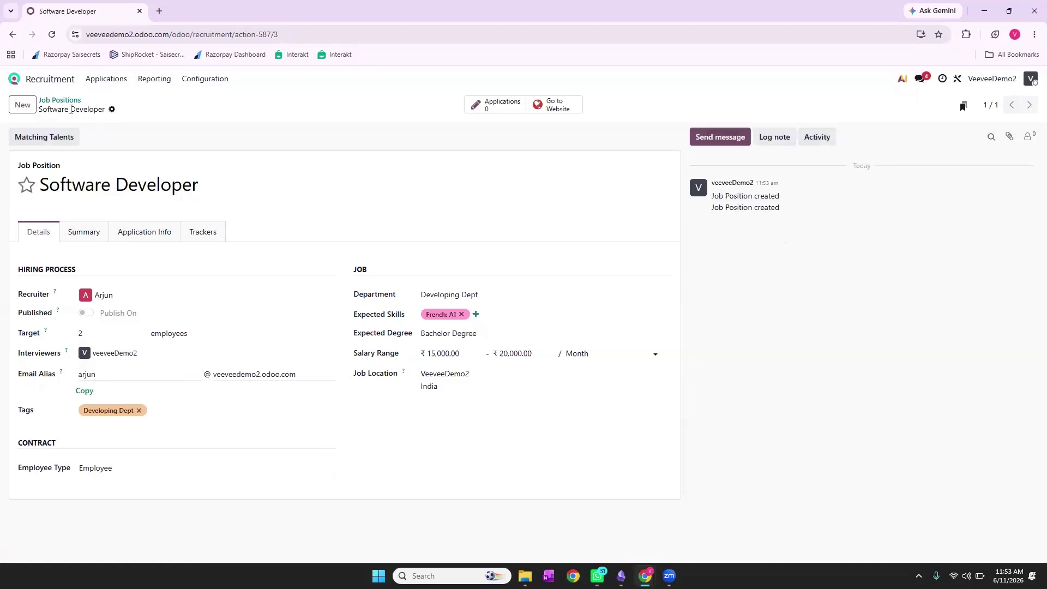
pyautogui.click(63, 102)
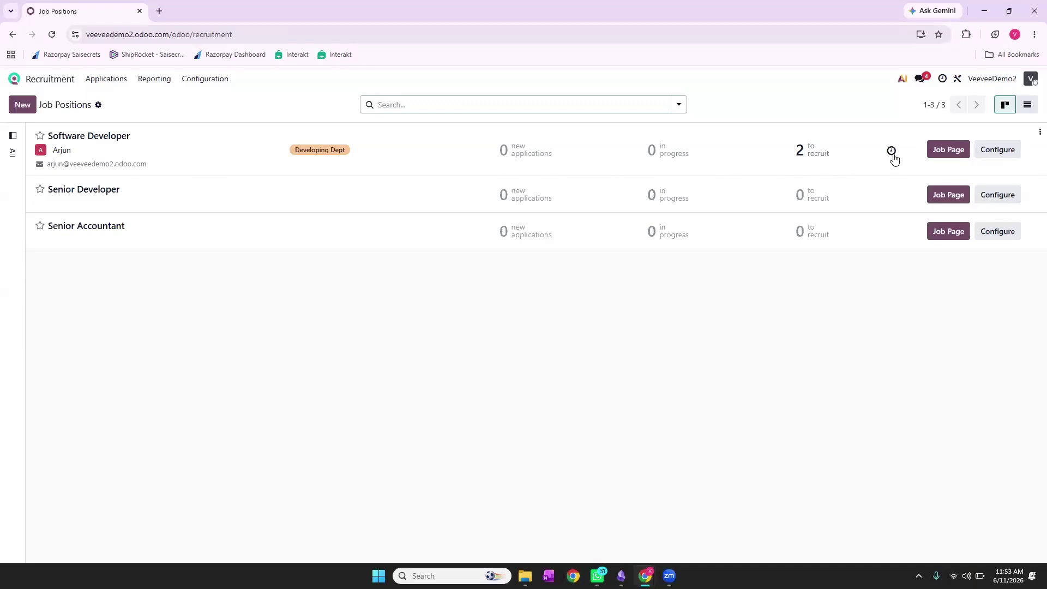
pyautogui.click(1007, 151)
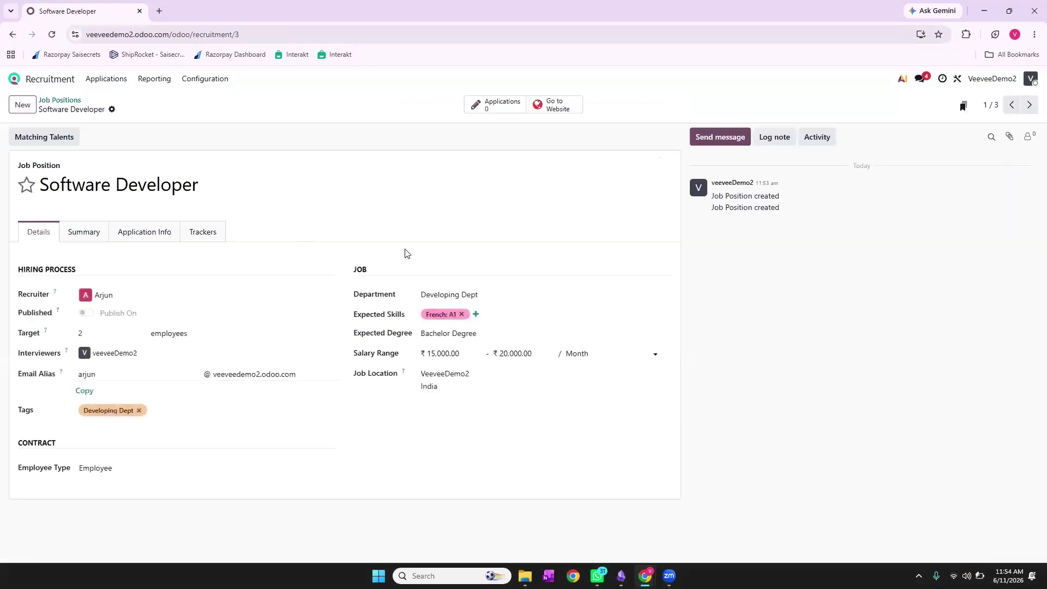
# Review the Summary and Trackers tabs, ending on the Application Info process details
pyautogui.click(94, 235)
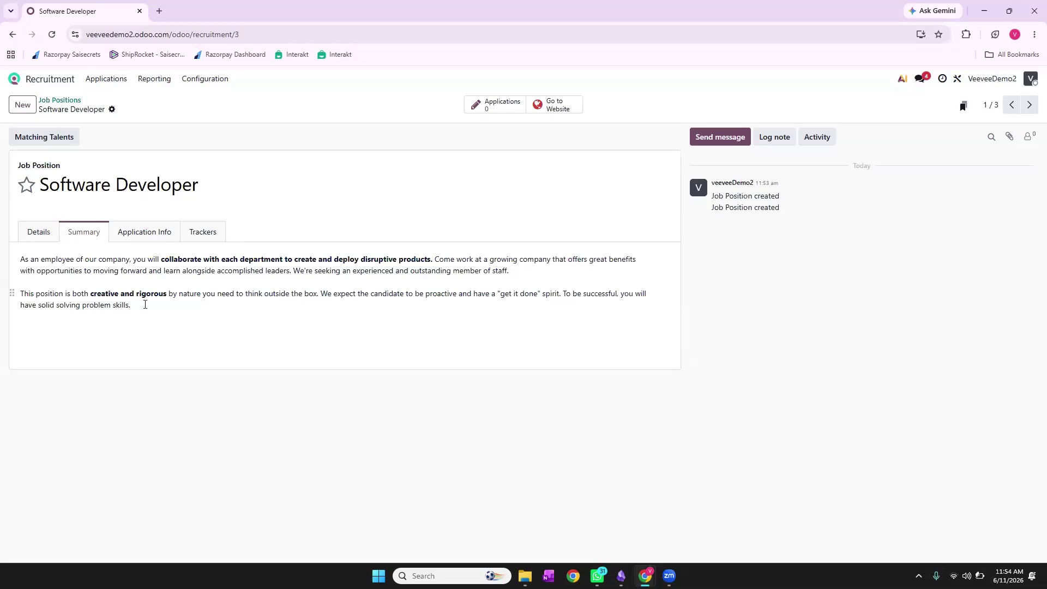
pyautogui.click(150, 234)
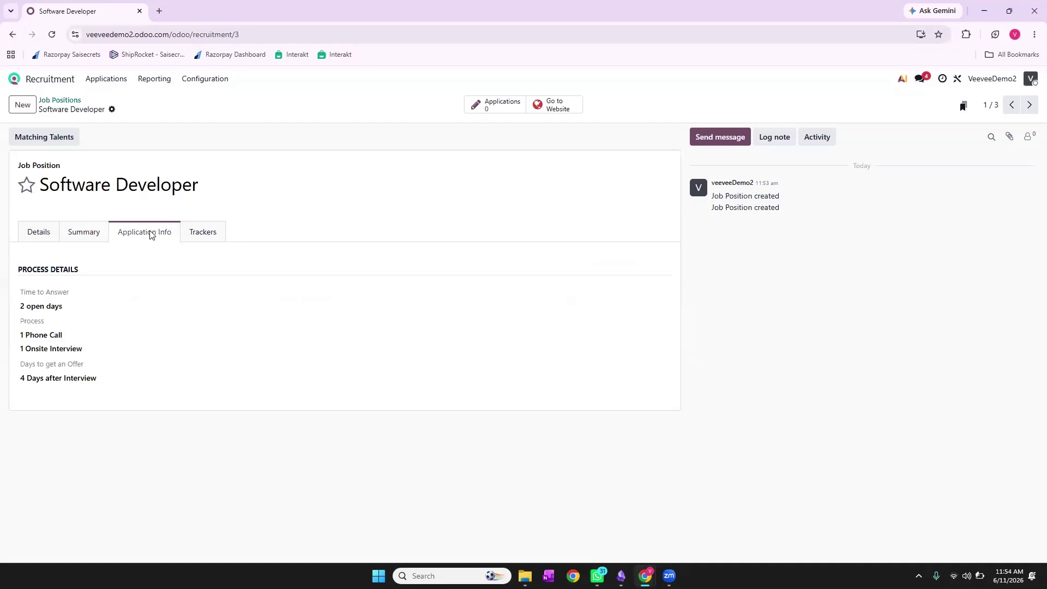
pyautogui.click(203, 232)
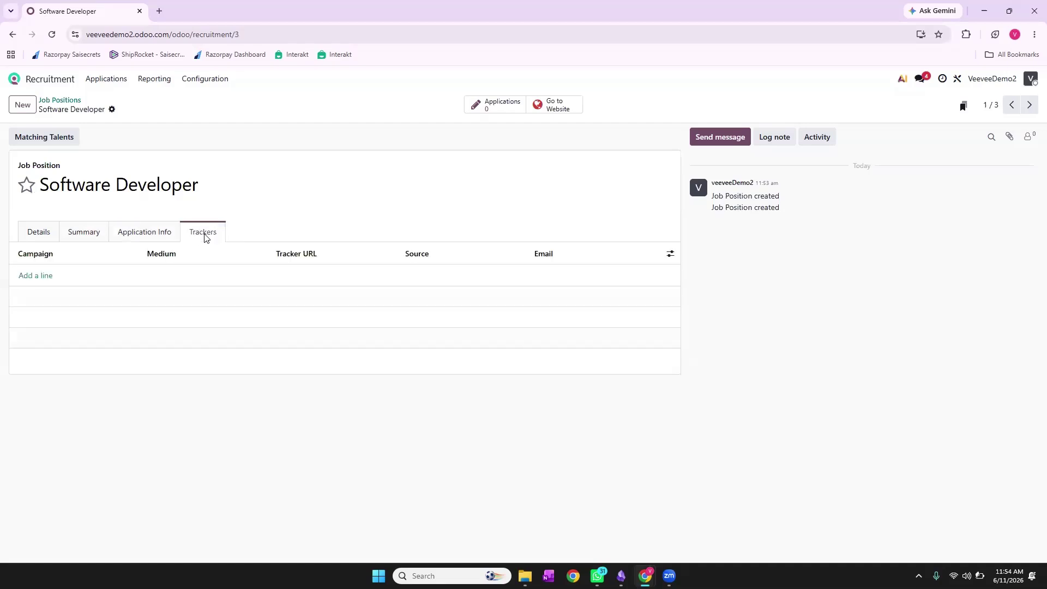
pyautogui.click(153, 237)
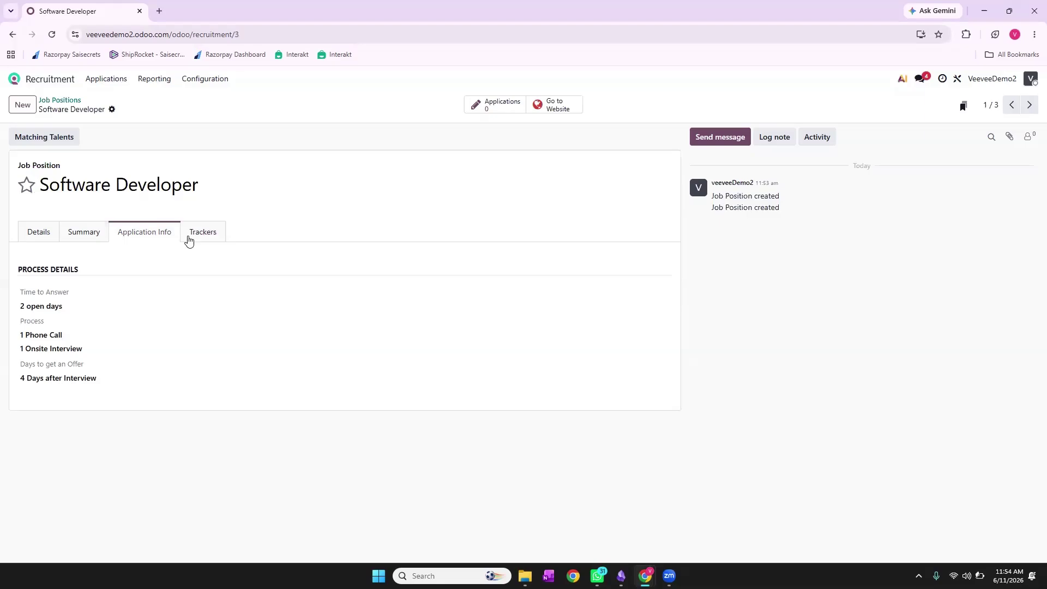